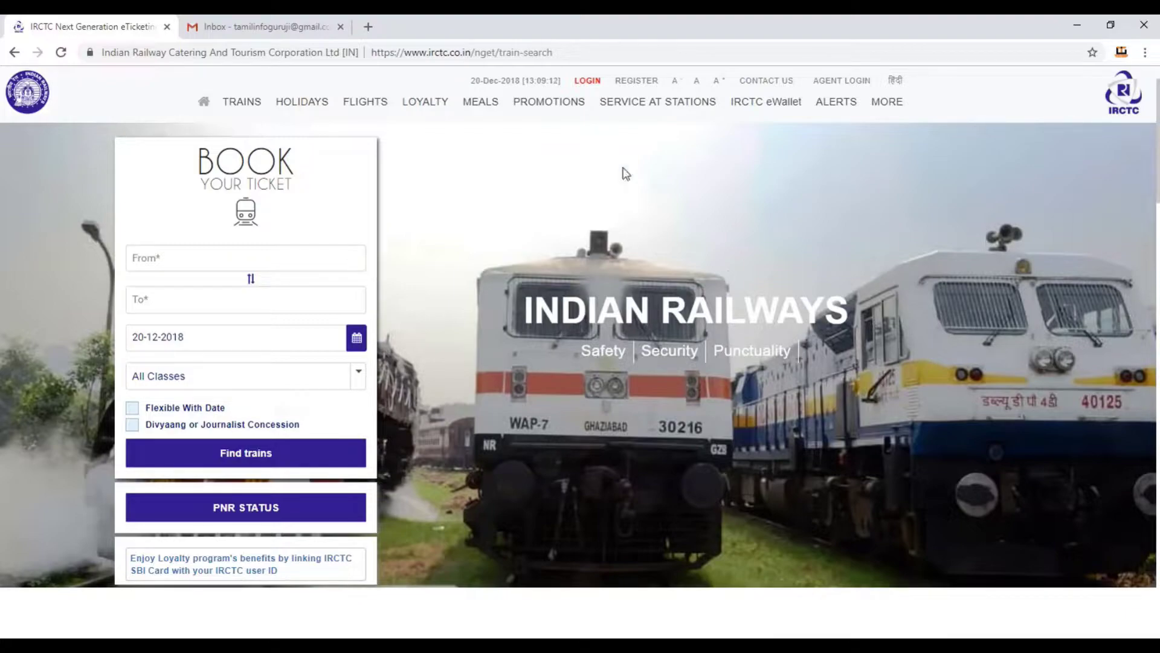
# - Start a new registration and enter the chosen user name, the password and its confirmation
pyautogui.moveTo(372, 53); pyautogui.dragTo(475, 71)
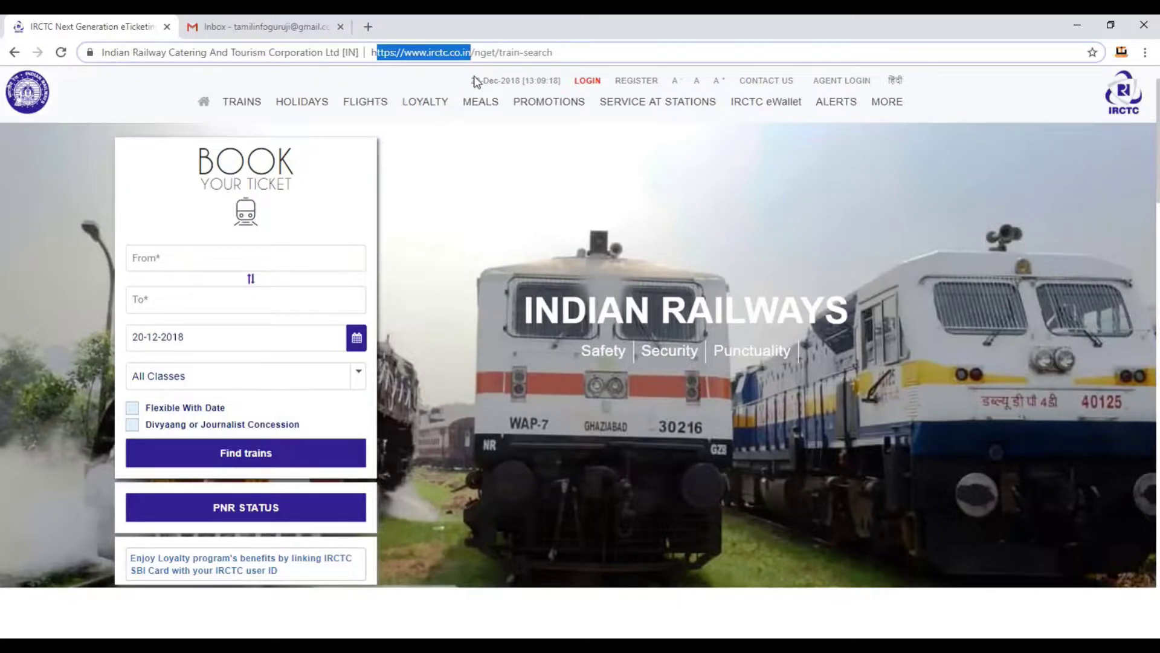
pyautogui.click(629, 83)
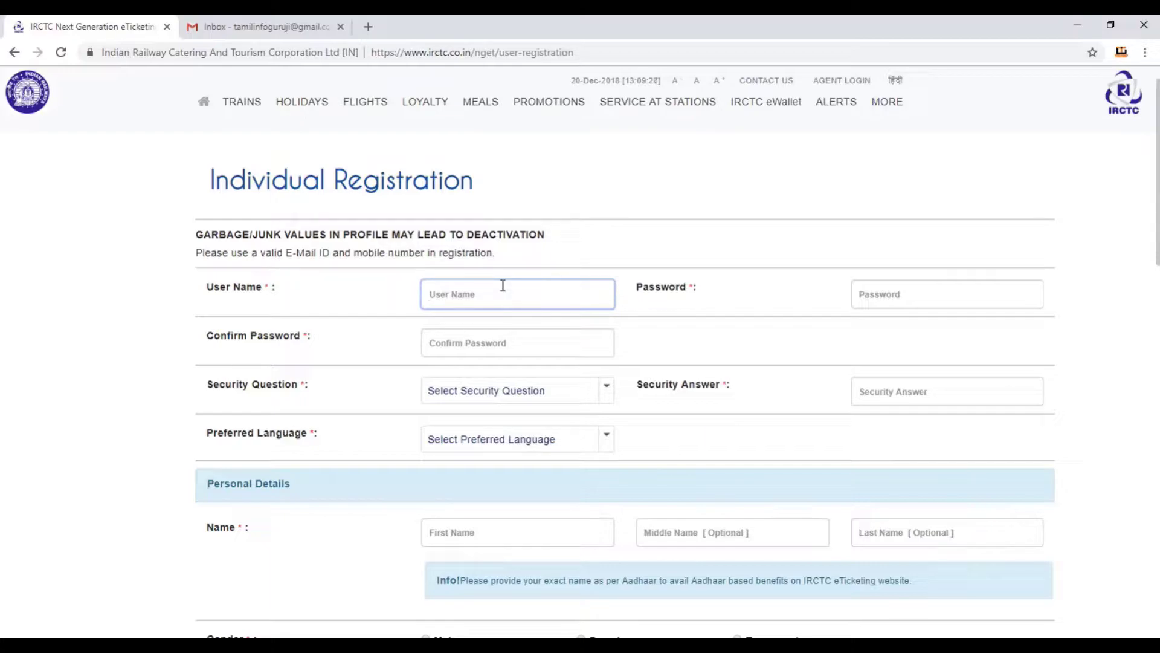
pyautogui.write('manikandanks')
pyautogui.press('Tab')
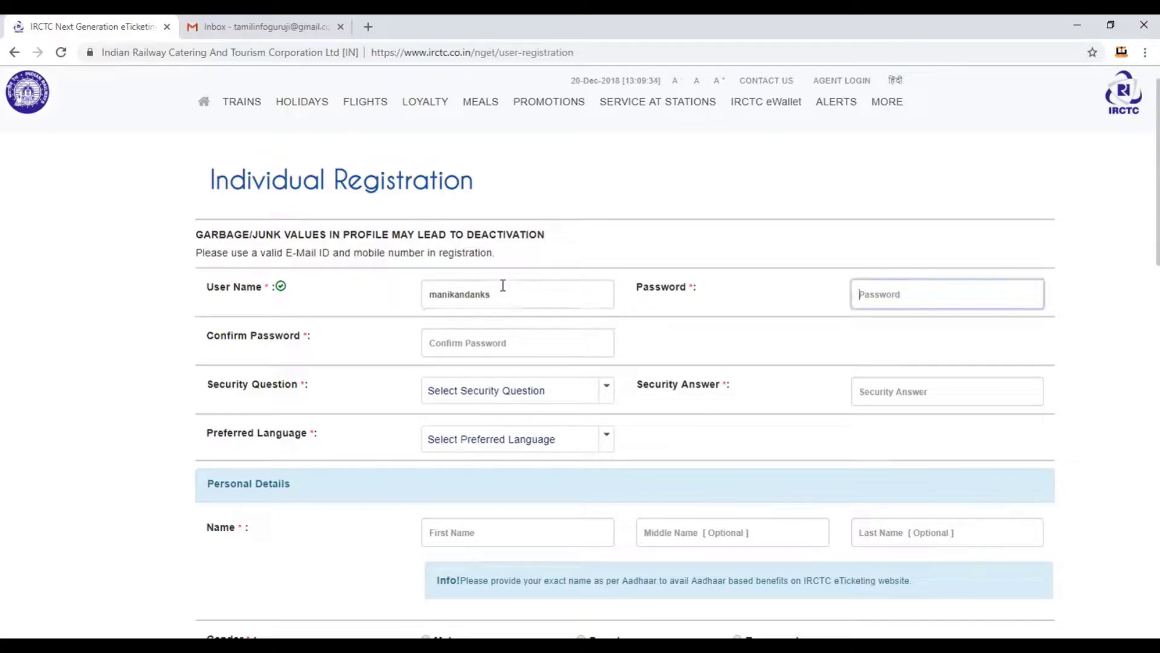
pyautogui.write('ma')
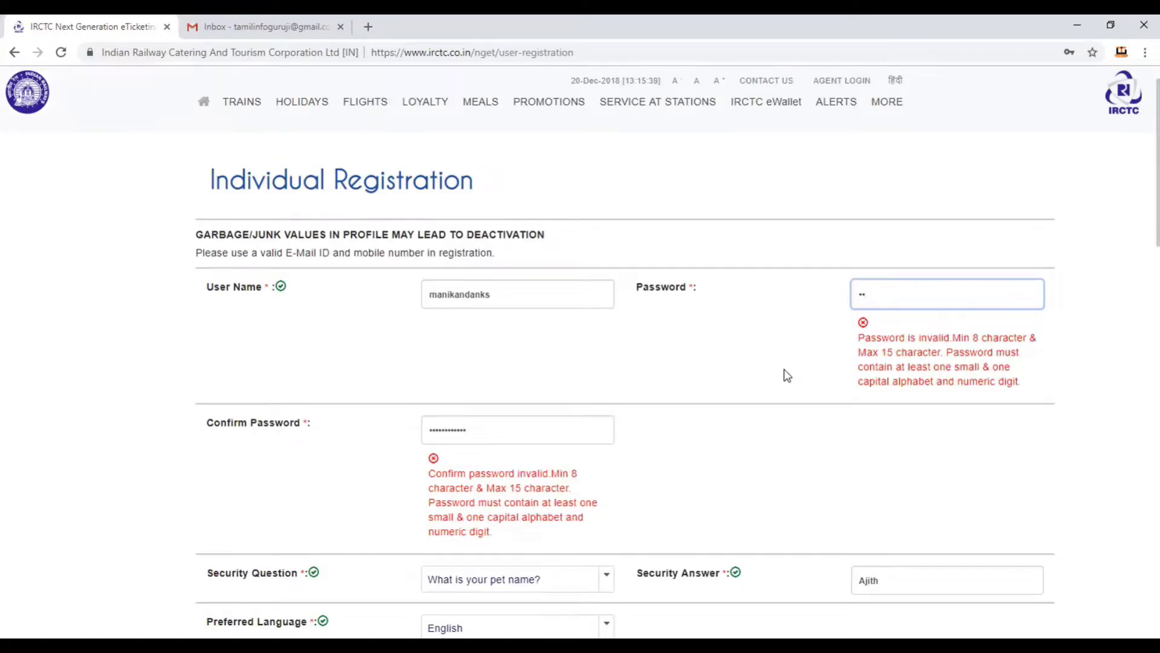
pyautogui.write('••••••')
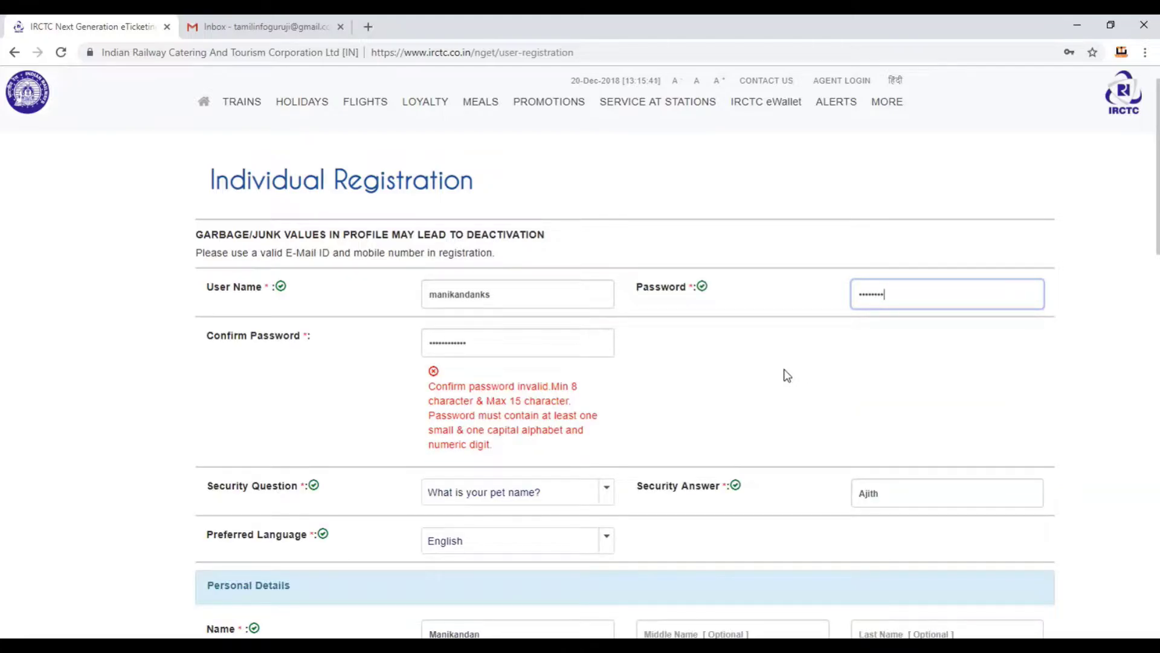
pyautogui.press('Tab')
pyautogui.write('•••••')
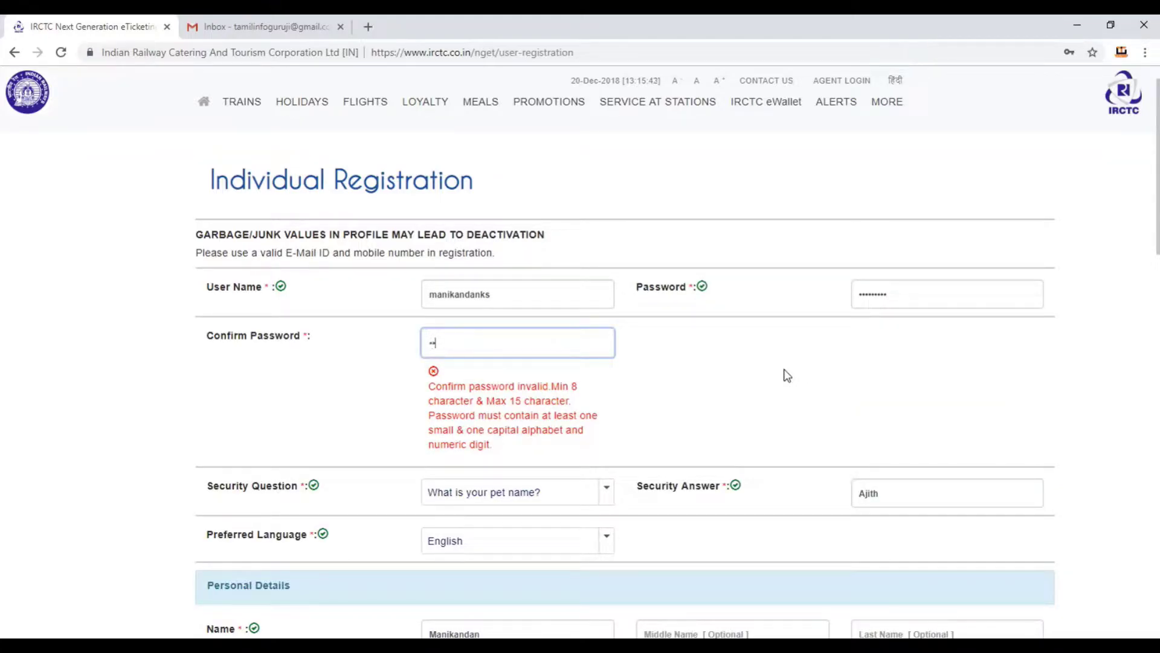
pyautogui.write('••••')
# - Set the security question to 'What is your pet name?' and enter the security answer
pyautogui.scroll(-3, 695, 339)
pyautogui.click(607, 296)
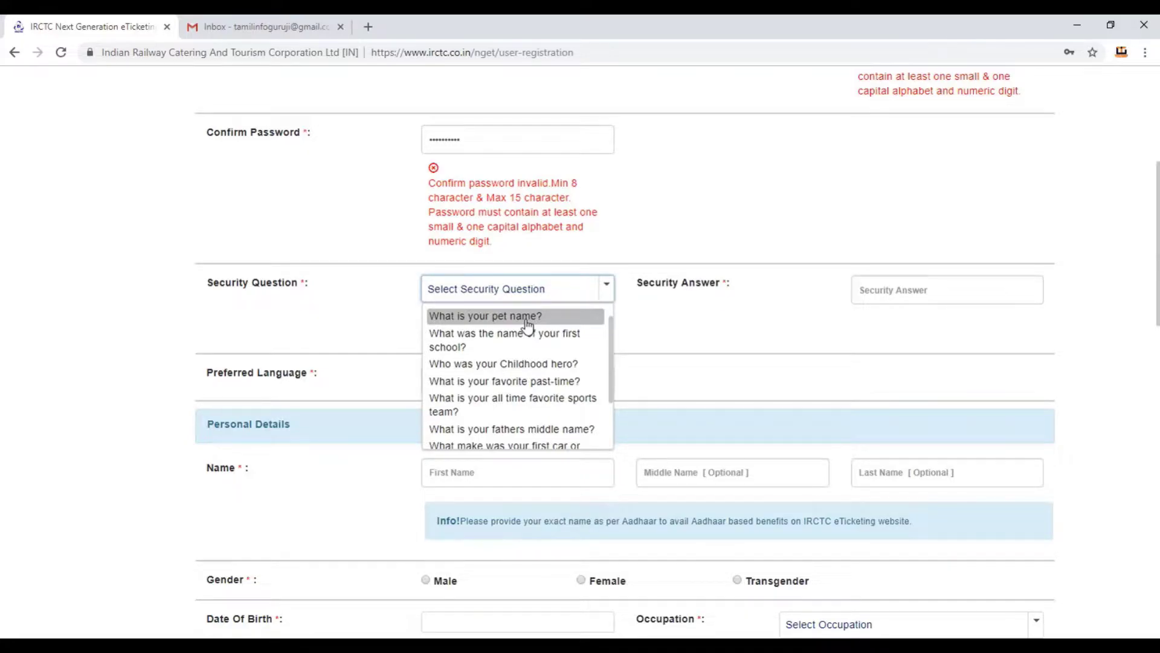
pyautogui.click(525, 320)
pyautogui.click(920, 288)
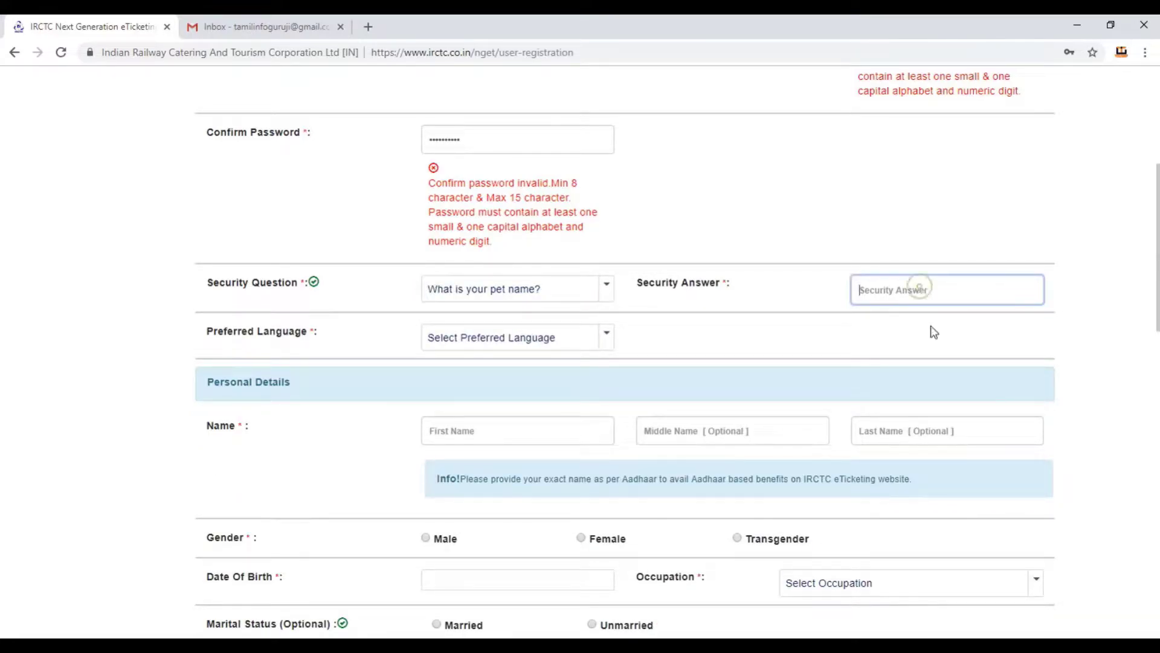
pyautogui.press('Tab')
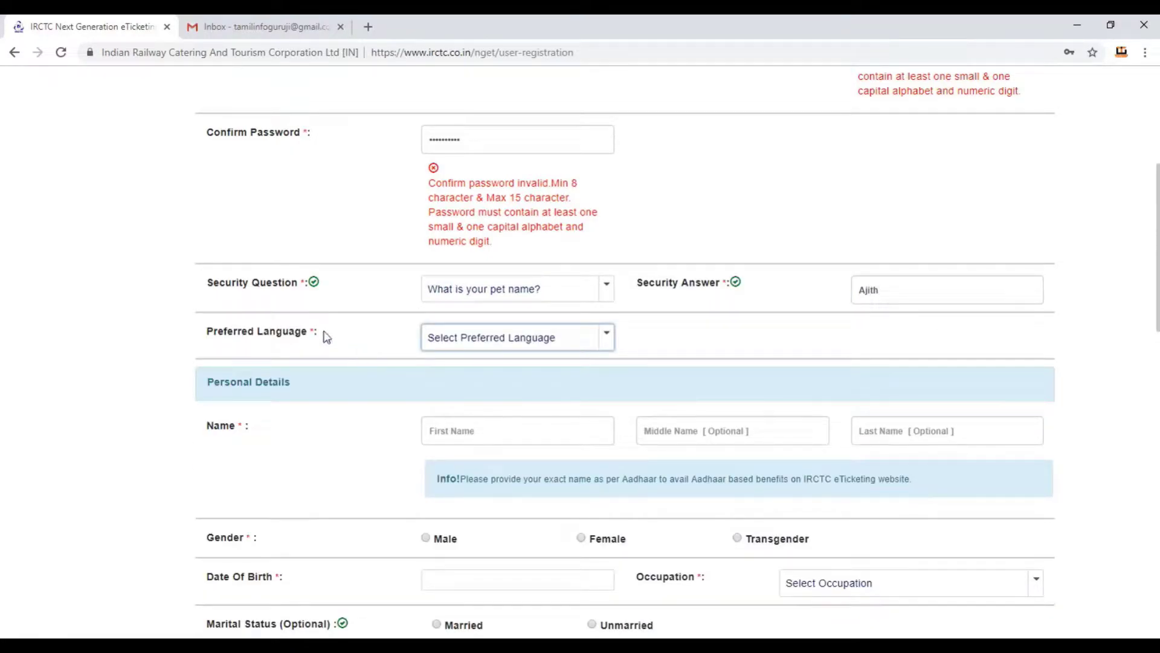
# - Choose English as the preferred language
pyautogui.click(483, 338)
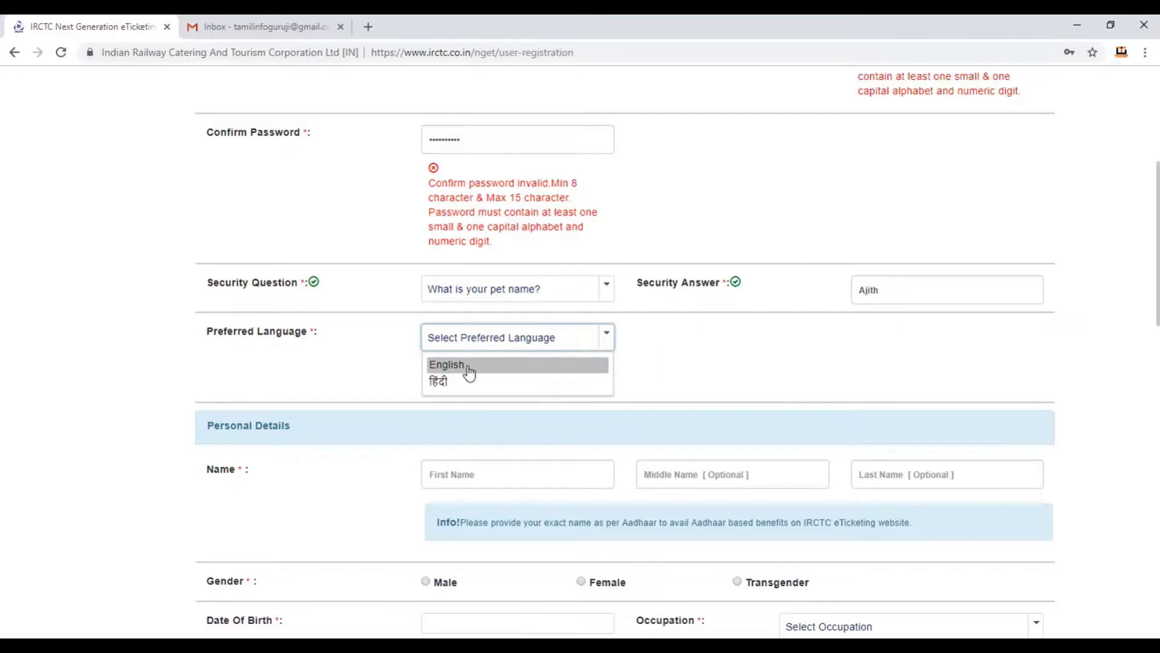
pyautogui.click(470, 366)
pyautogui.scroll(-2, 468, 370)
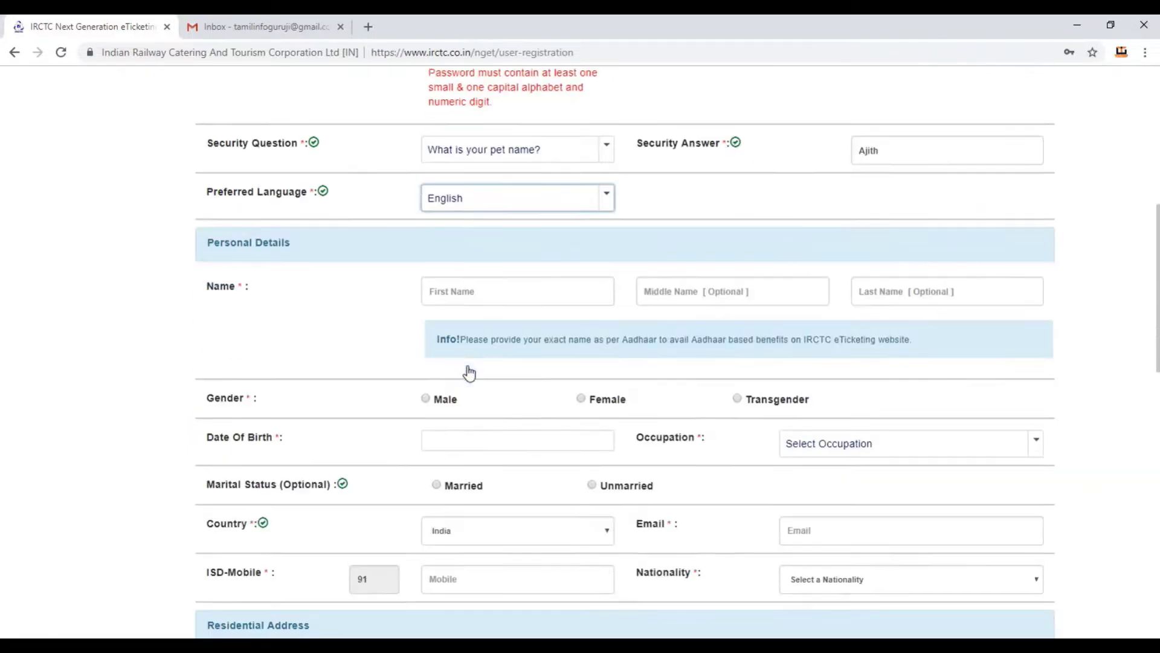
# - Enter the user's first name and set gender to Male
pyautogui.click(464, 285)
pyautogui.write('Manikandan')
pyautogui.press('Tab')
pyautogui.press('Tab')
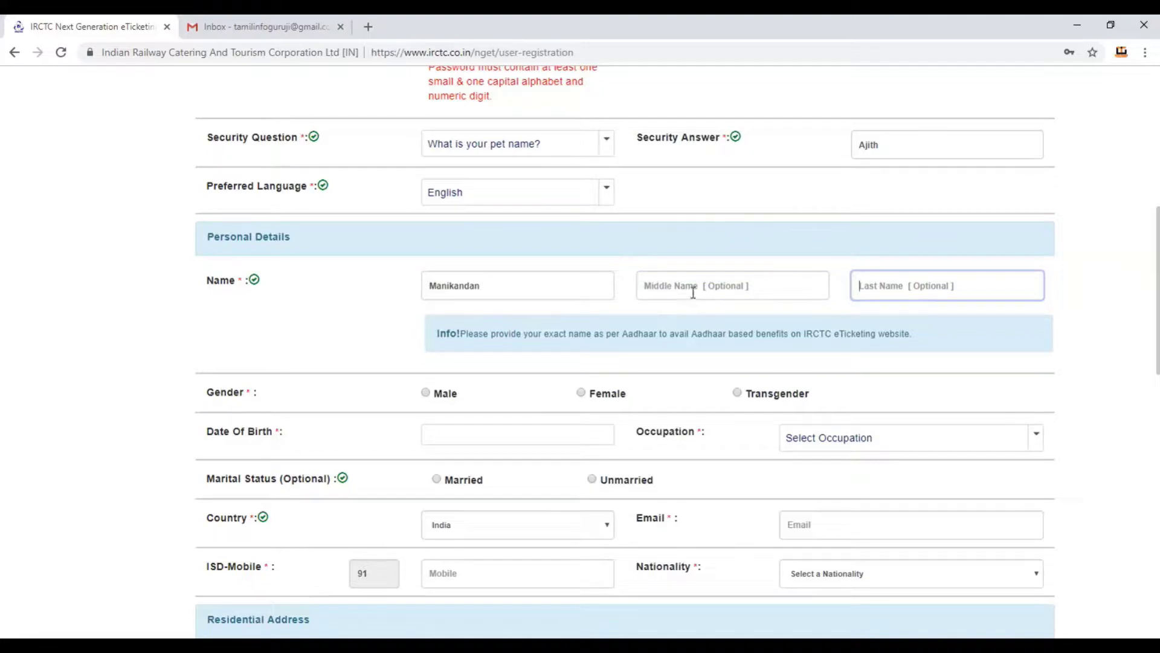
pyautogui.scroll(-2, 577, 384)
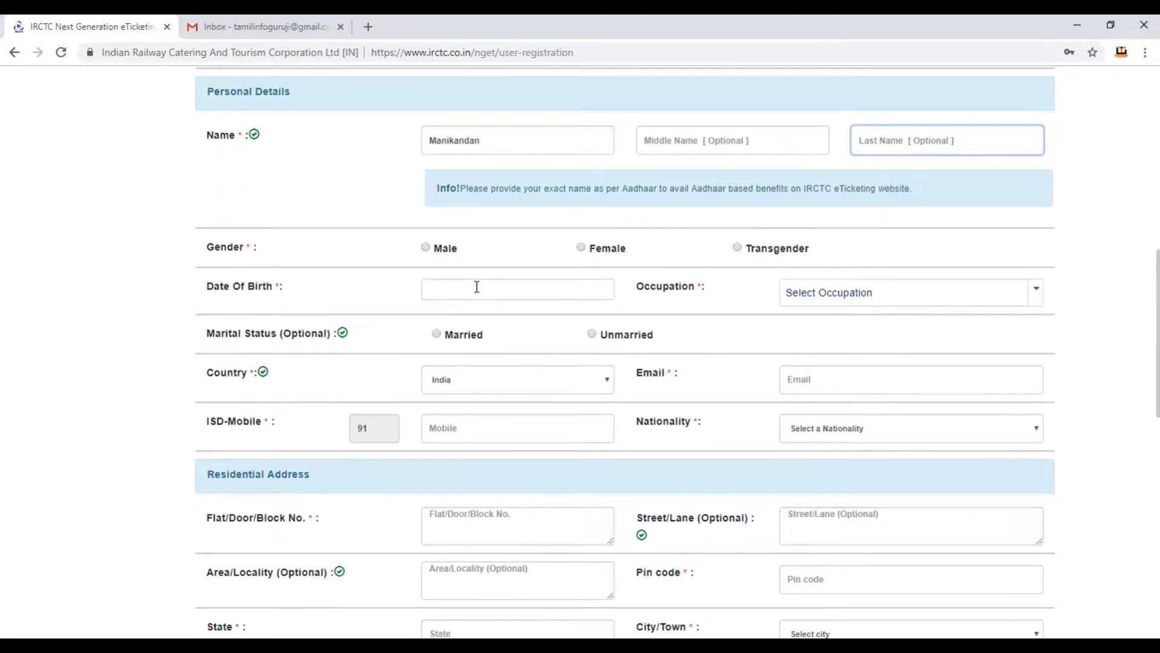
pyautogui.click(426, 248)
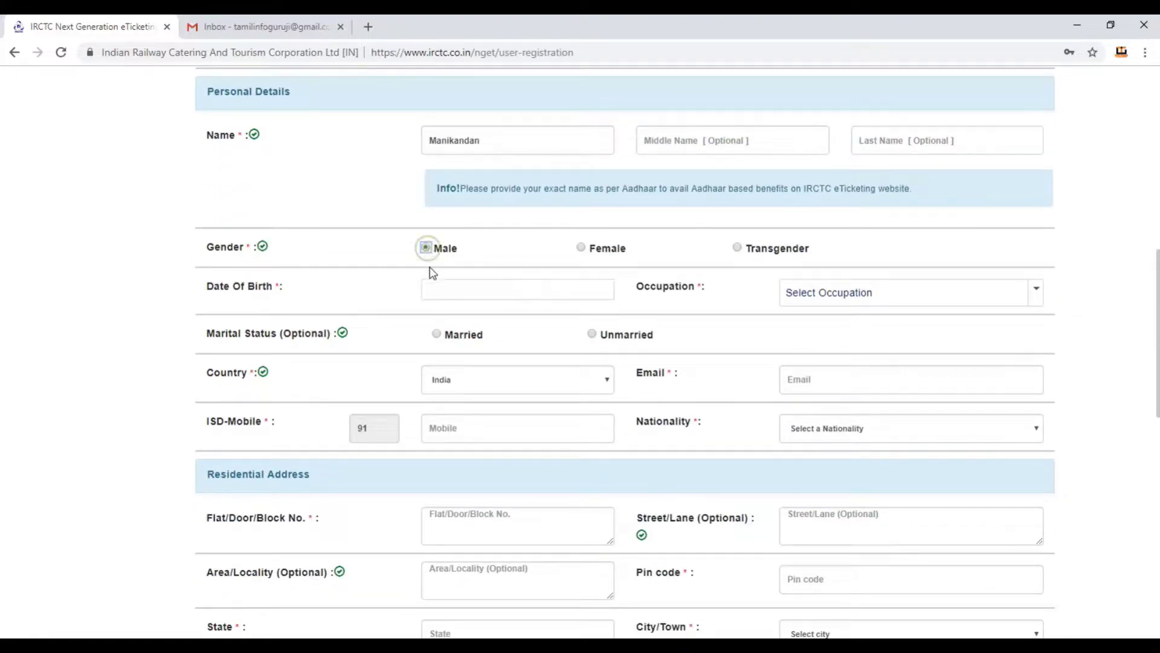
pyautogui.click(467, 296)
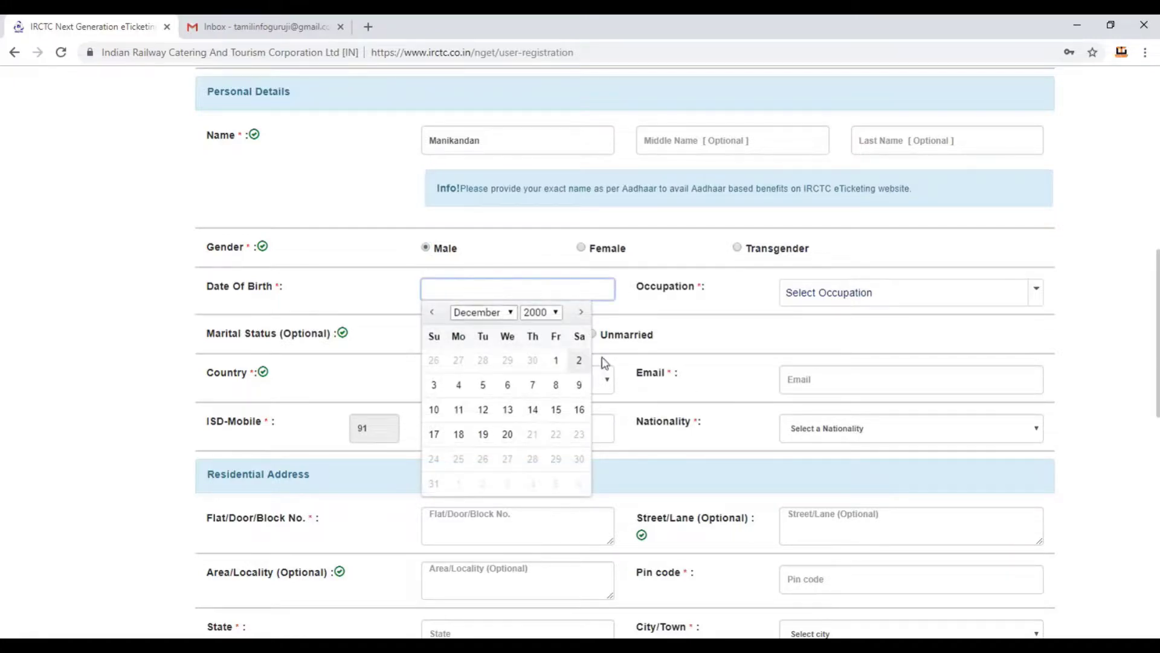
pyautogui.click(536, 314)
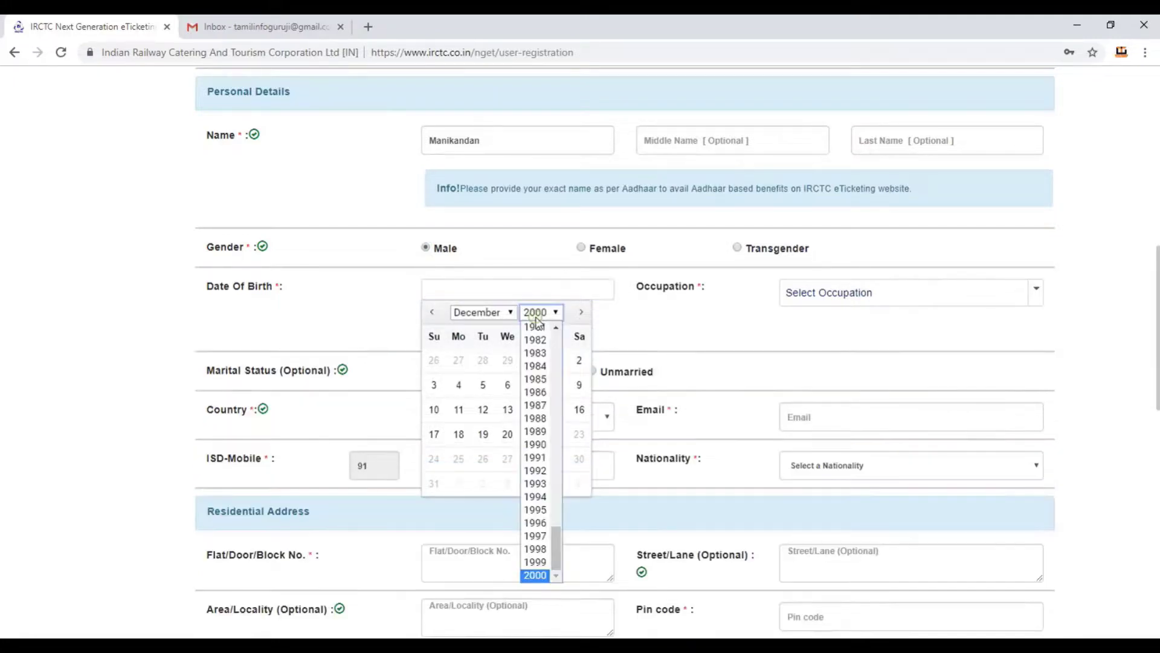
pyautogui.click(536, 379)
pyautogui.click(497, 313)
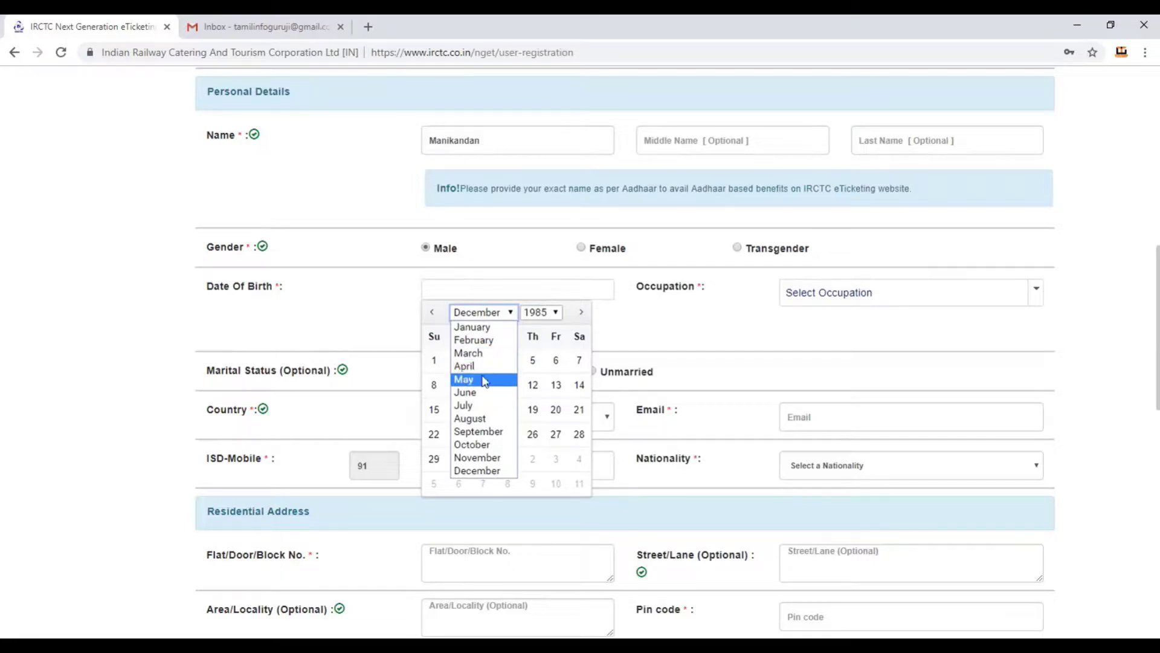
pyautogui.click(481, 355)
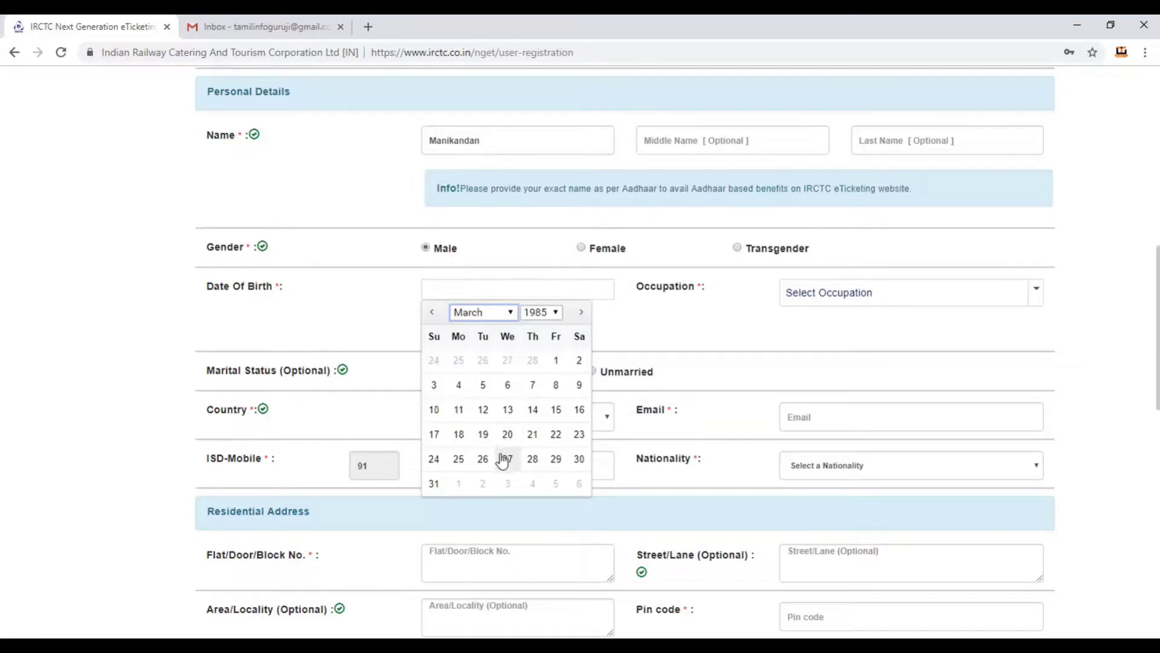
pyautogui.click(508, 459)
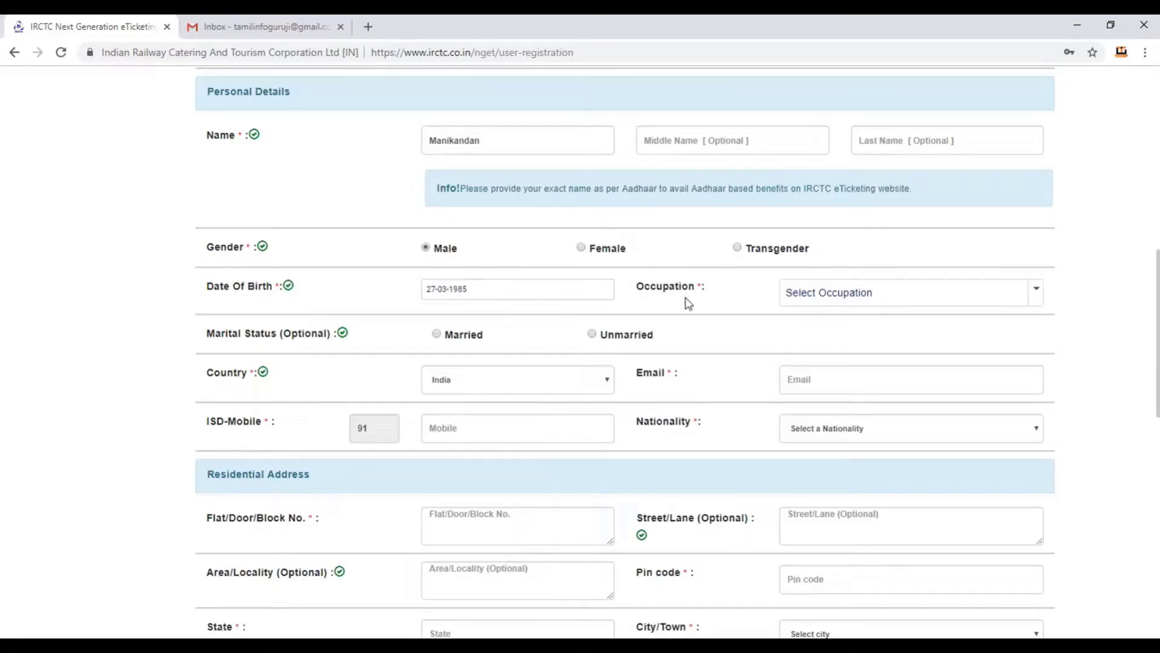
pyautogui.click(830, 296)
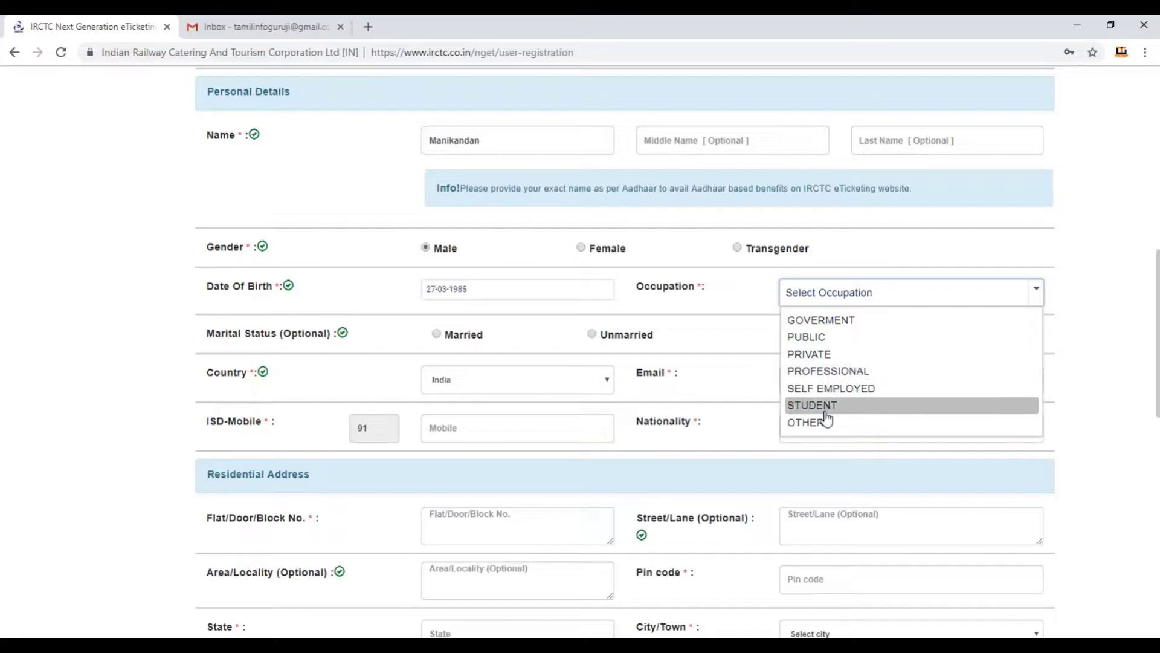
pyautogui.click(827, 363)
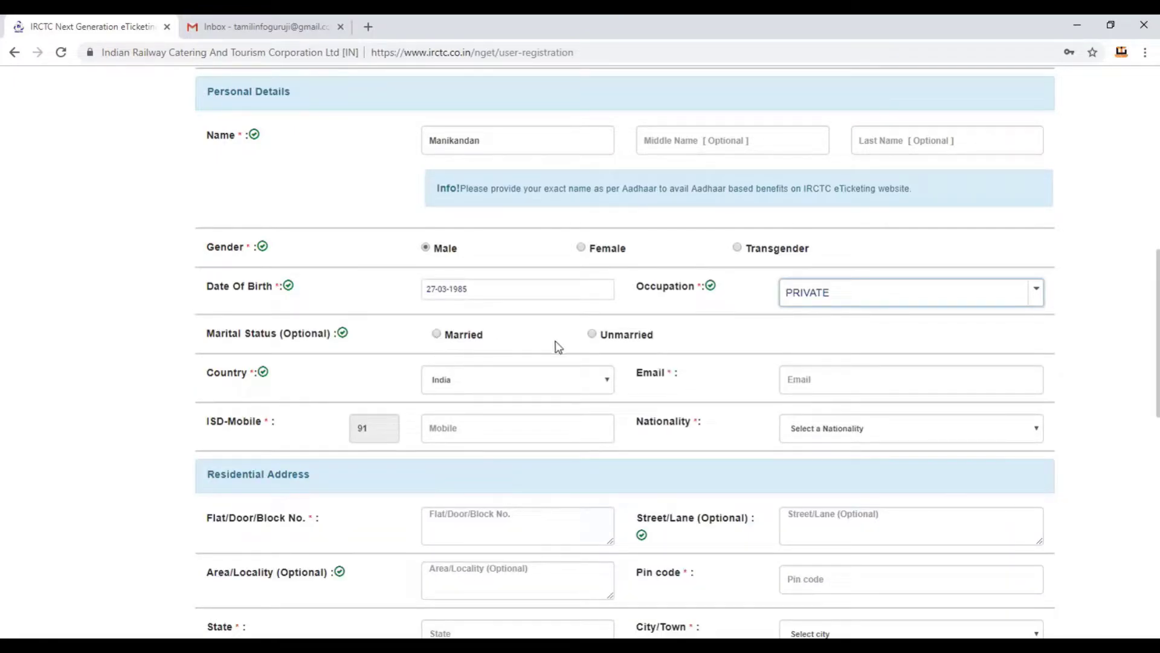
# - Set marital status to Married and enter the user's e-mail address
pyautogui.click(437, 335)
pyautogui.scroll(-2, 457, 375)
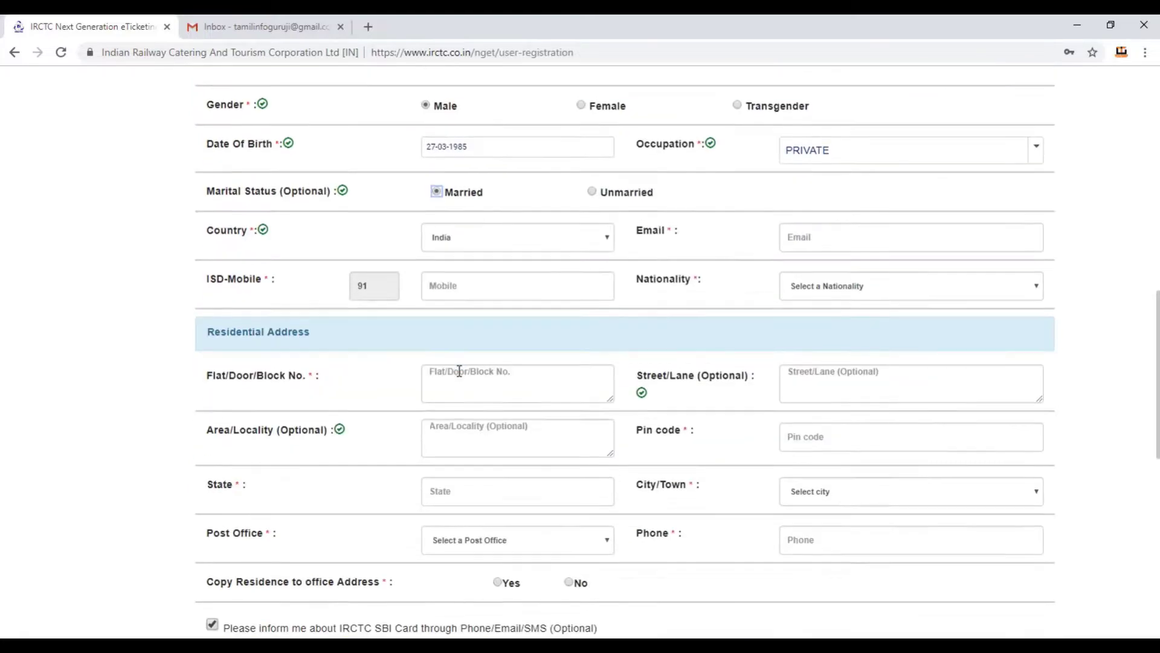
pyautogui.click(822, 238)
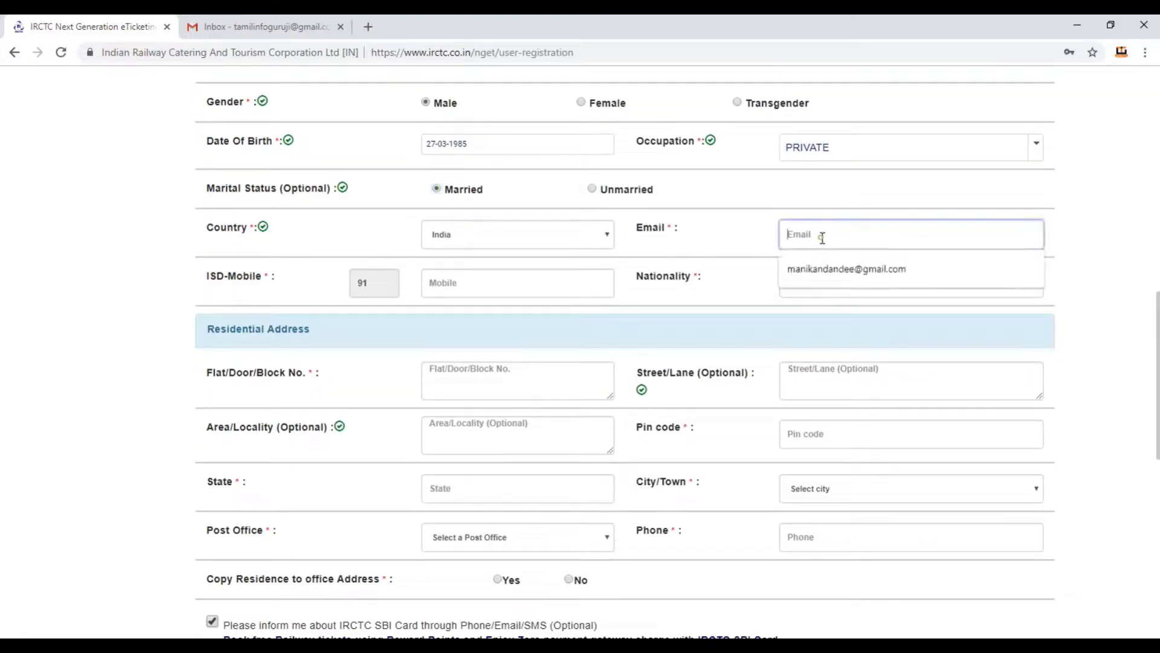
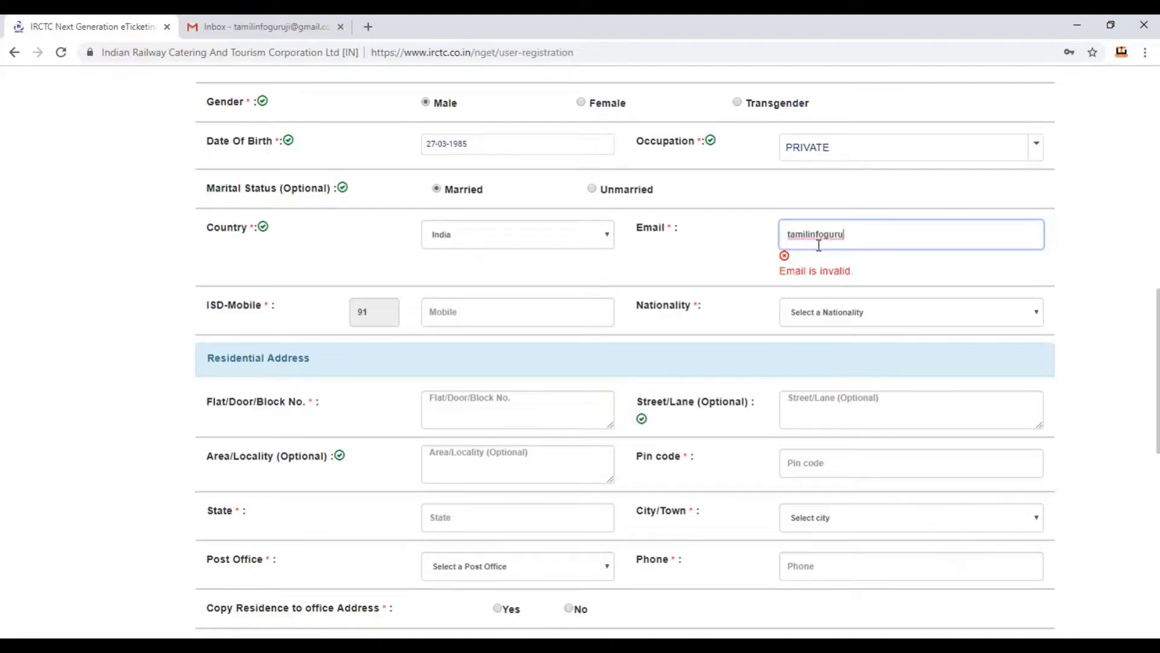
pyautogui.press('Tab')
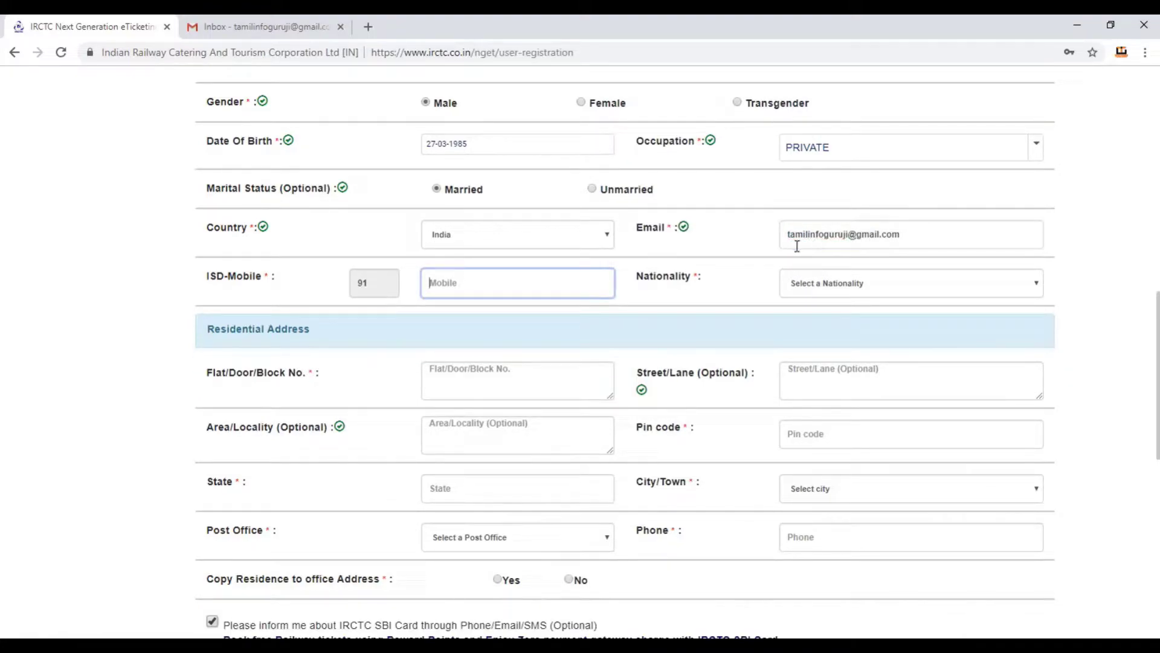
# - Enter the mobile number and set nationality to India
pyautogui.write('8')
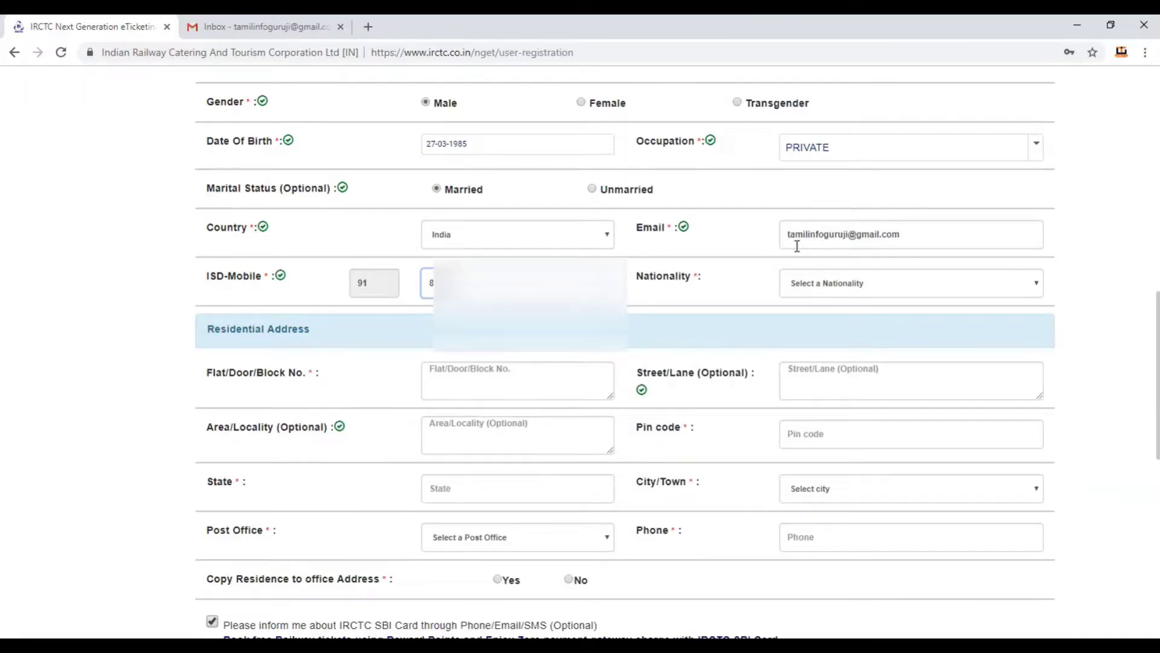
pyautogui.press('Tab')
pyautogui.press('i')
pyautogui.press('i')
pyautogui.press('Tab')
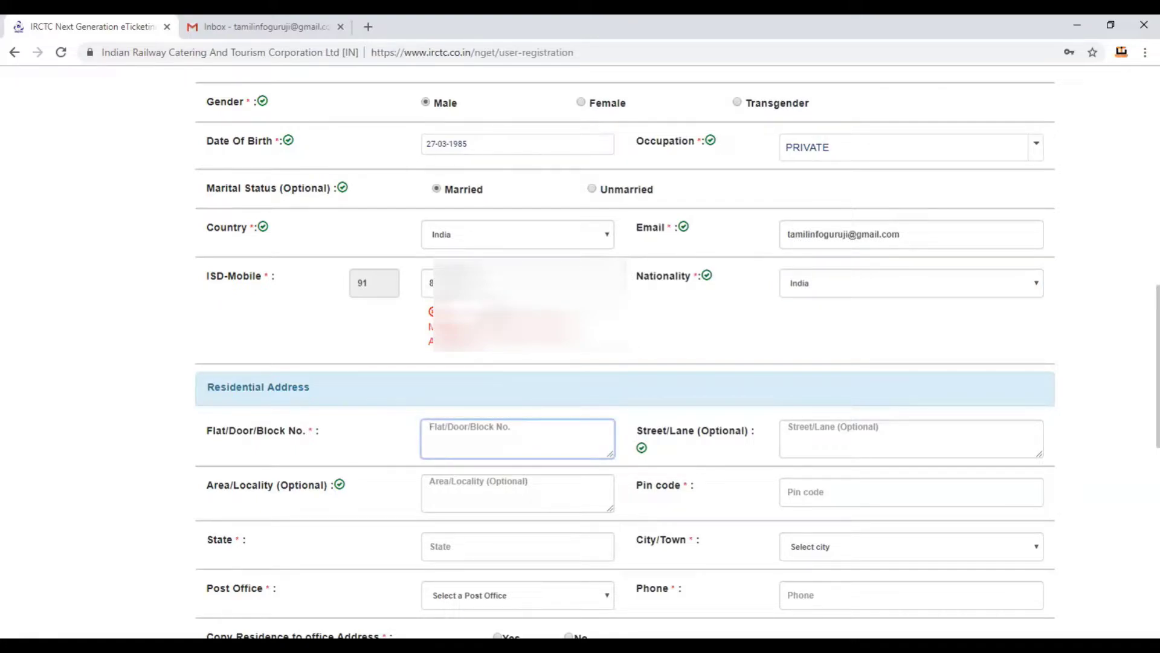
# - Replace the mobile number with a correctly formatted one so it passes validation
pyautogui.moveTo(466, 283); pyautogui.dragTo(375, 281)
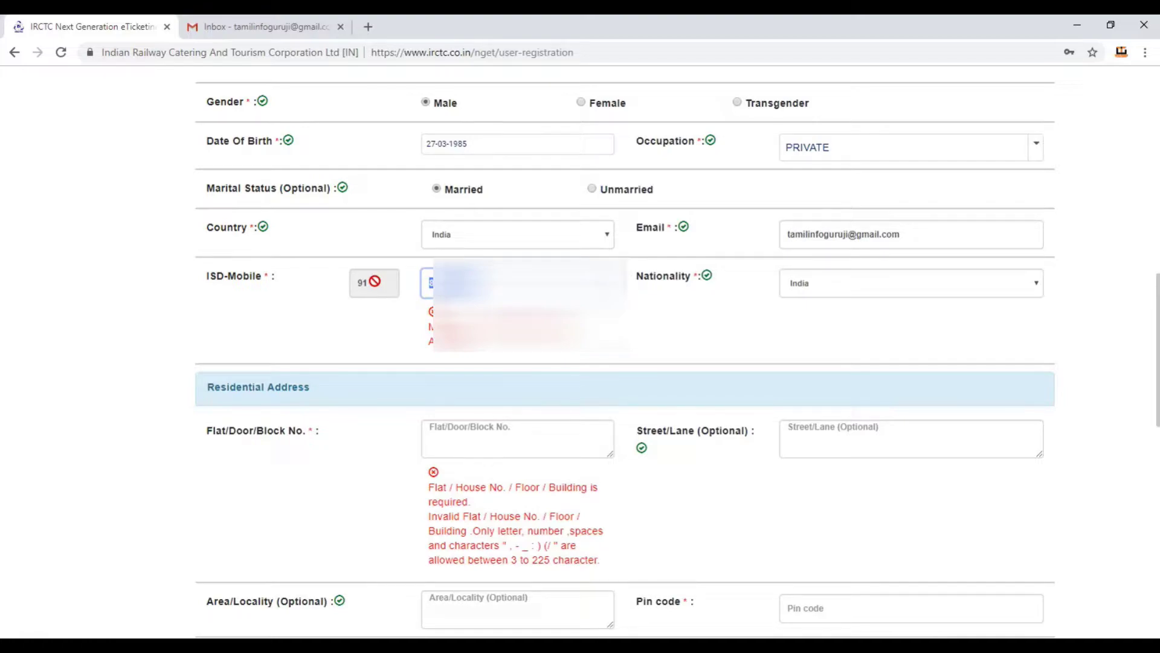
pyautogui.write('8')
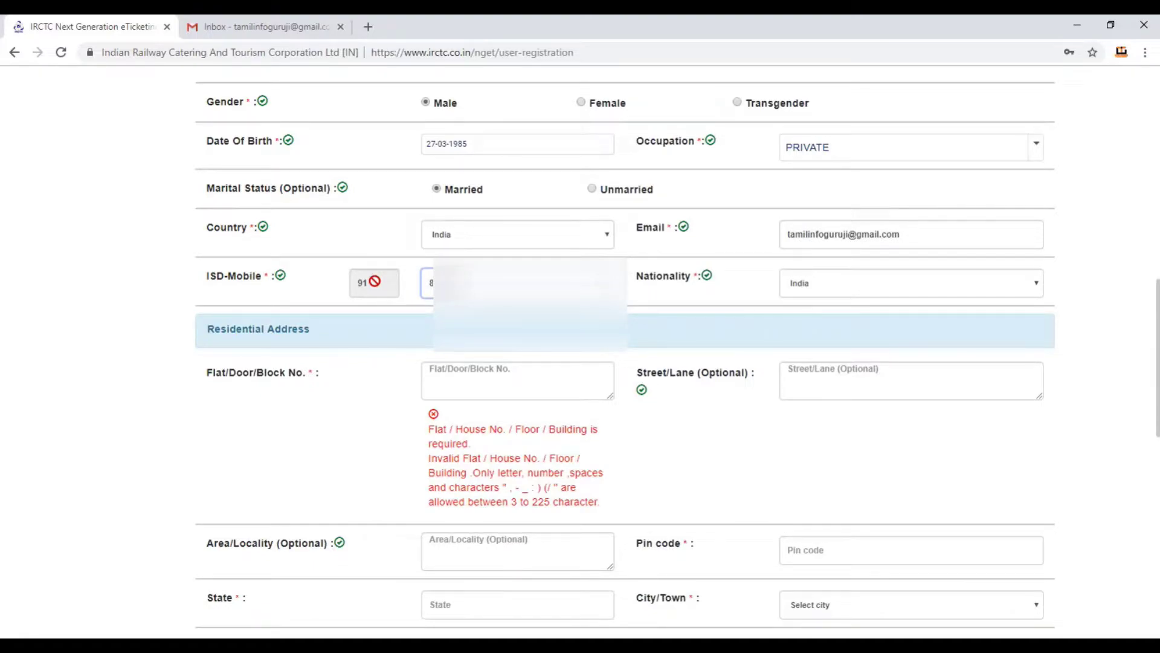
pyautogui.press('Tab')
pyautogui.press('Tab')
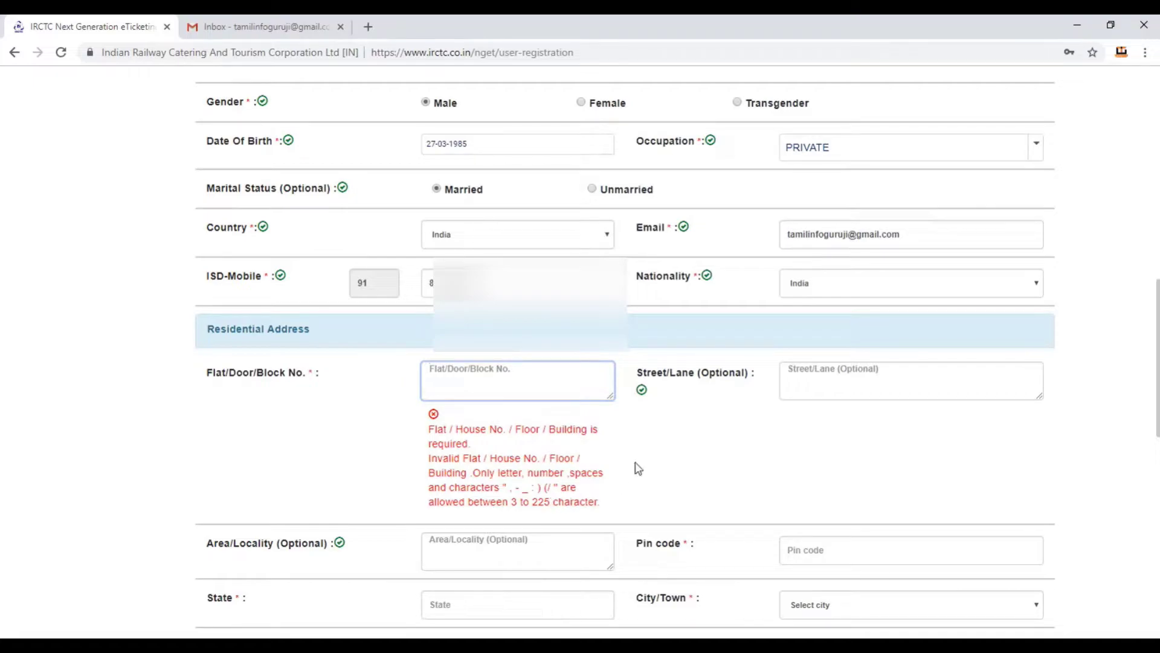
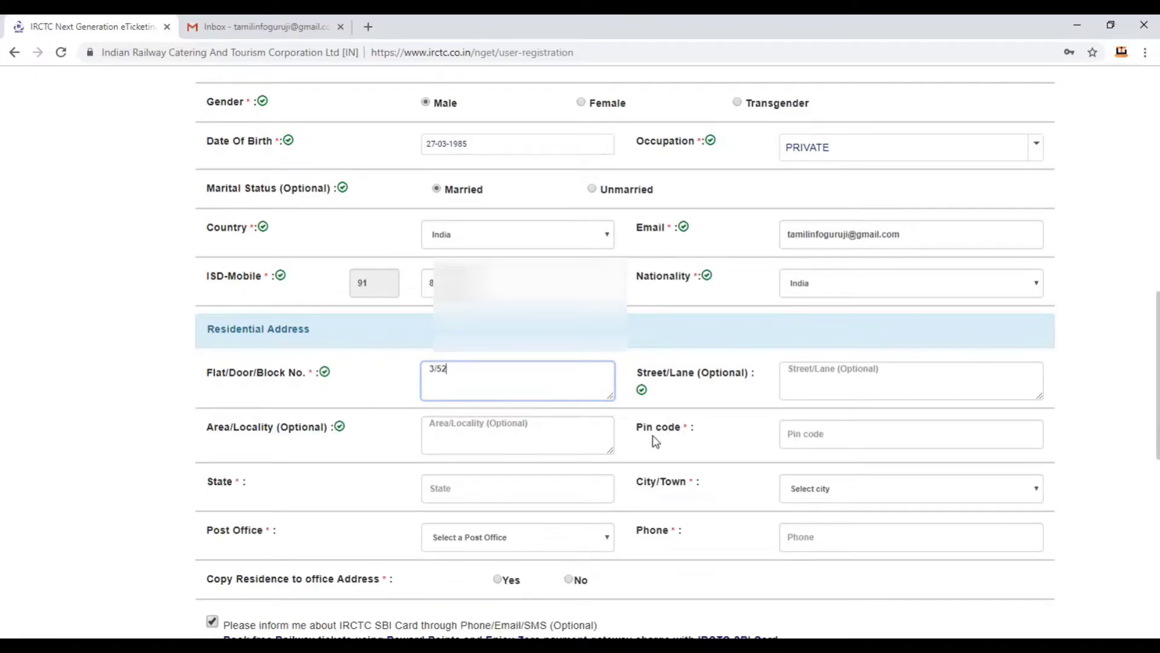
# - Enter the residential flat/door/block number, fixing the mistyped characters
pyautogui.press('Tab')
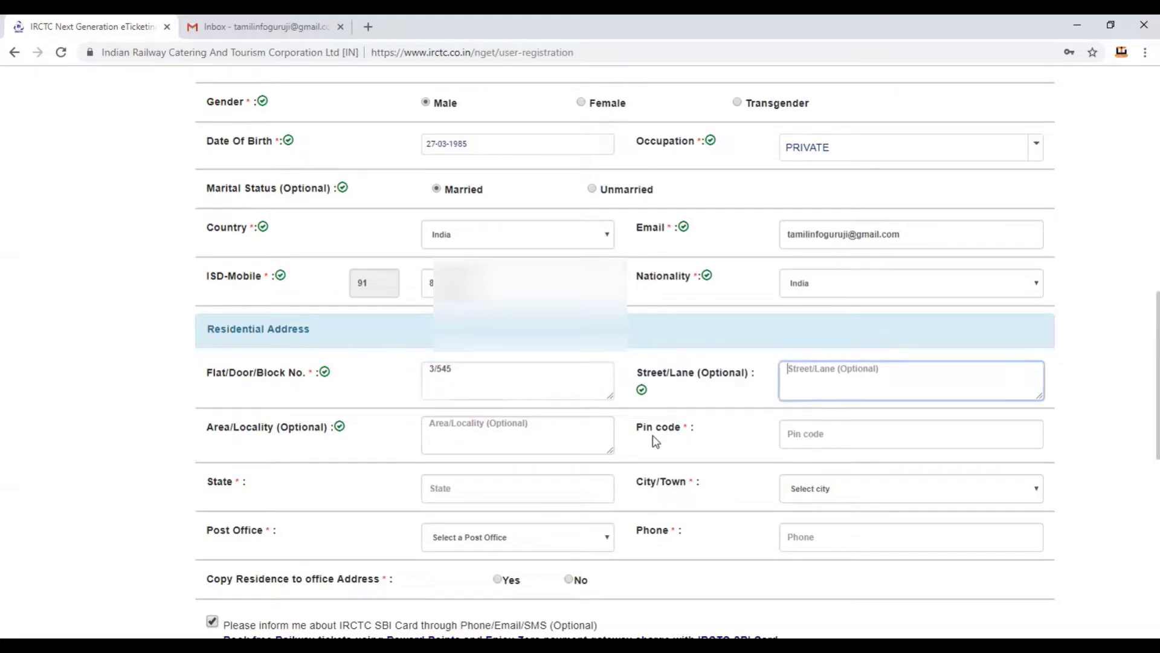
pyautogui.click(461, 373)
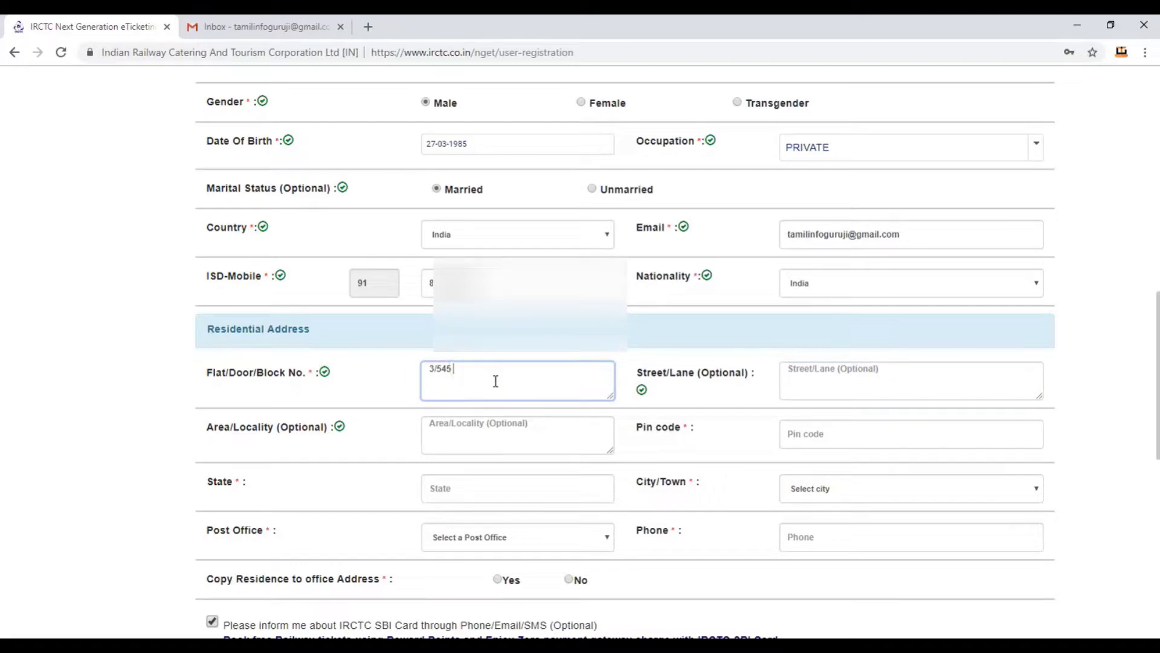
pyautogui.write('c')
pyautogui.press('Tab')
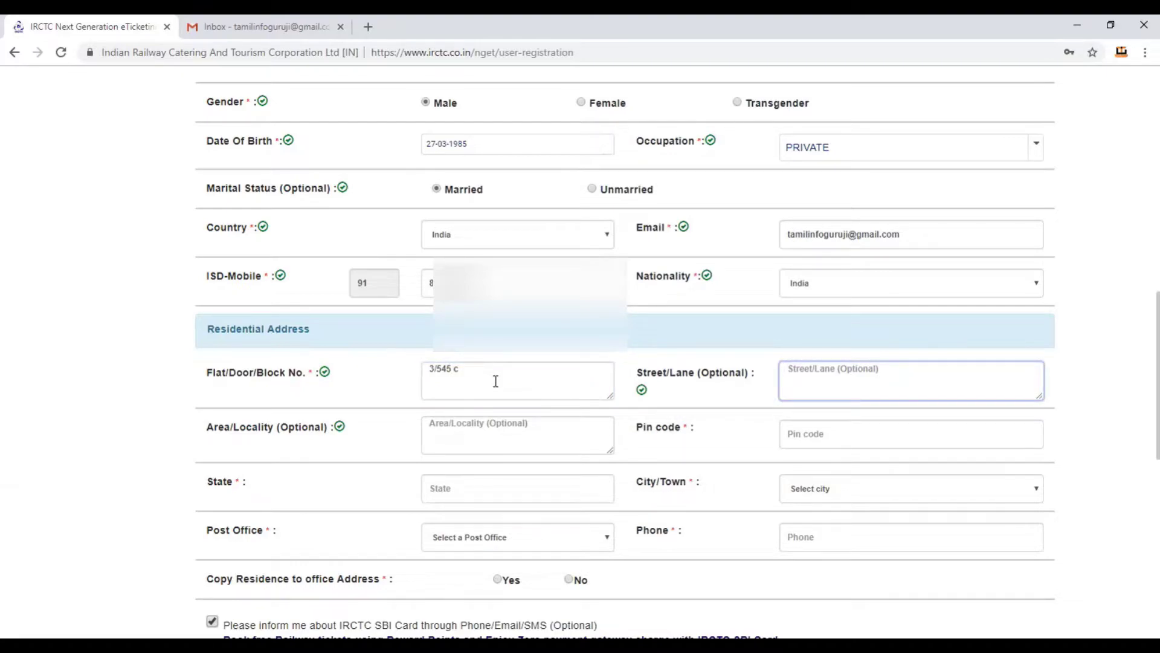
# - Enter the street name, correcting the typos along the way
pyautogui.press('Tab')
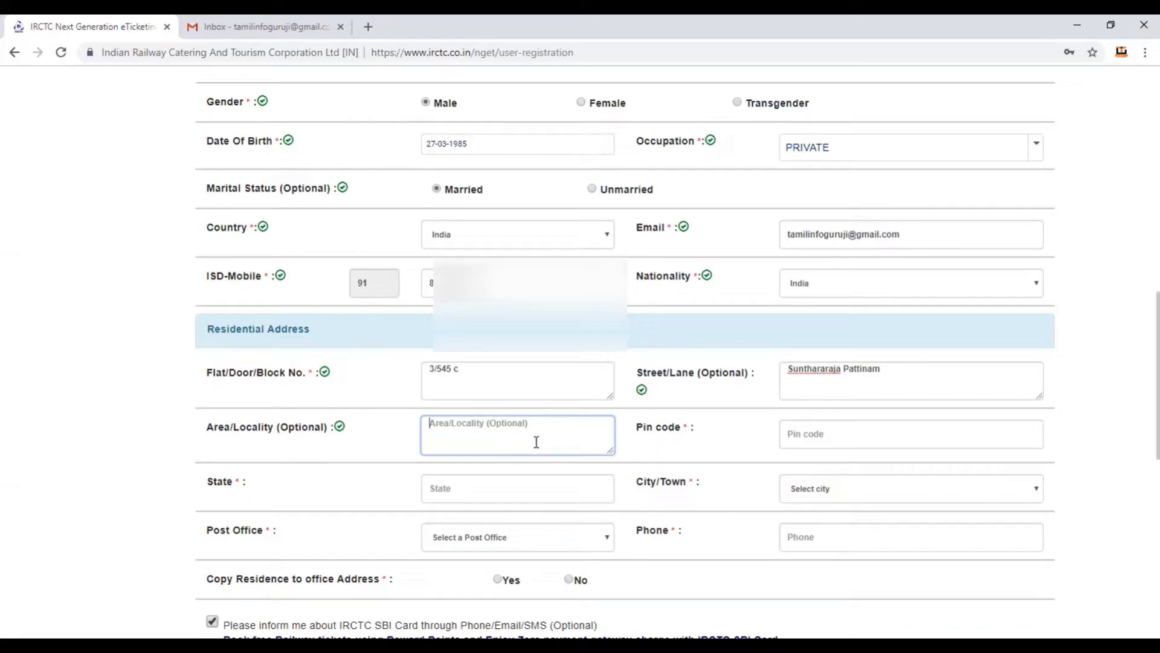
# - Enter the area/locality and pin code so State auto-fills as TAMIL NADU
pyautogui.press('Tab')
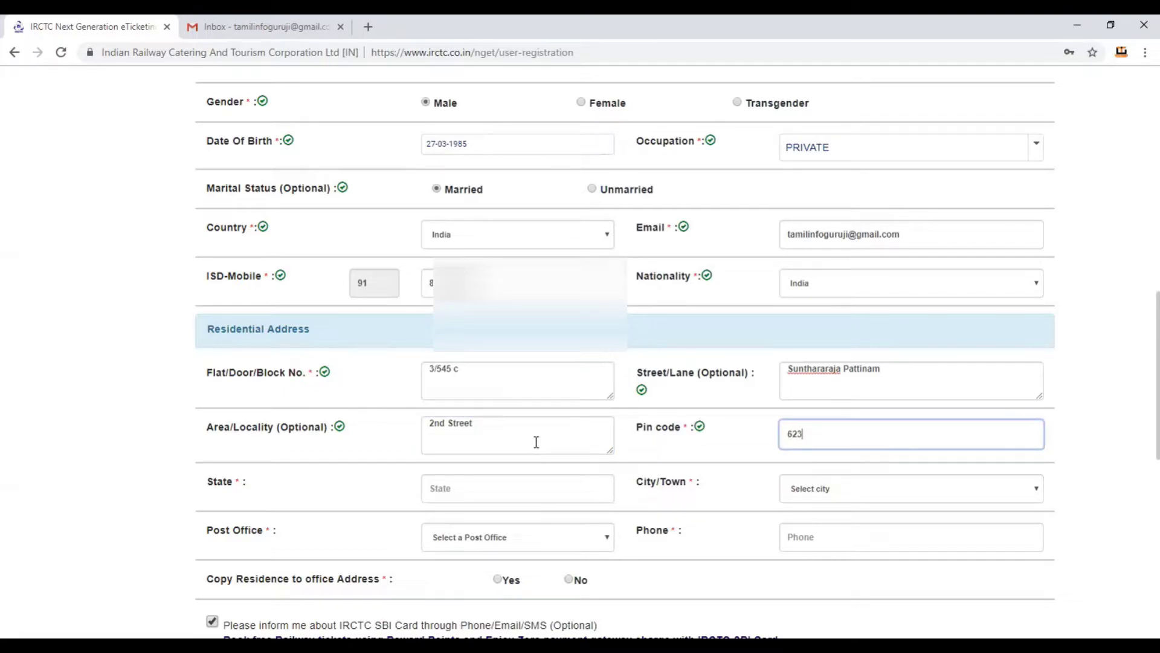
pyautogui.press('Tab')
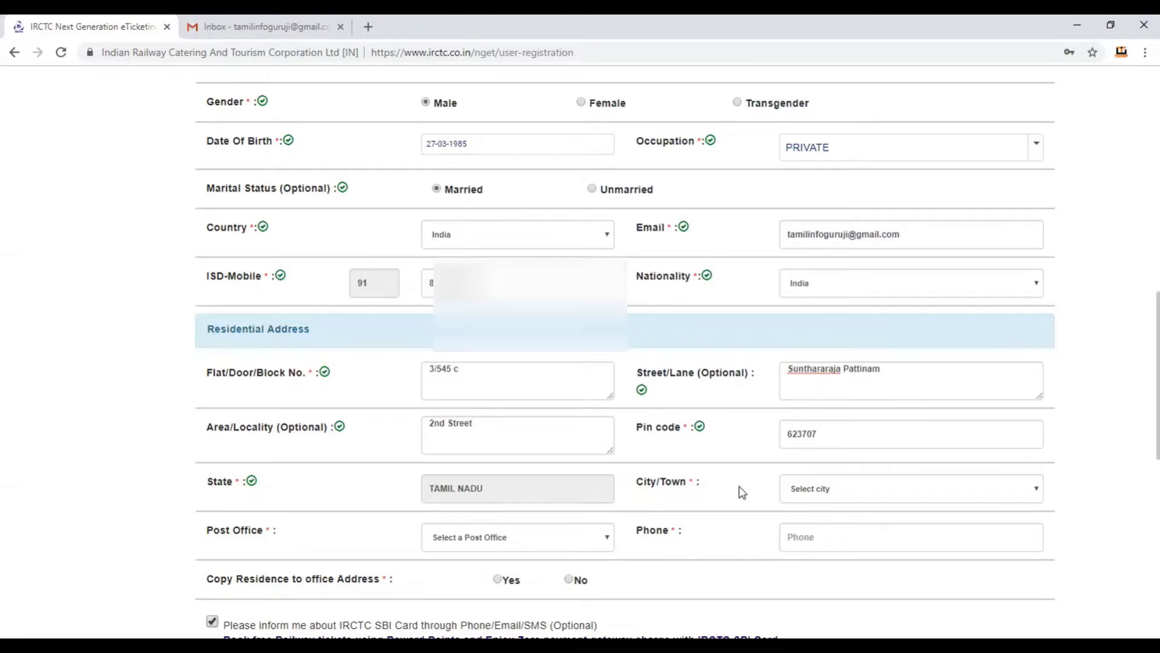
# - Choose the City/Town and head Post Office that match the pin code
pyautogui.scroll(-1, 738, 488)
pyautogui.click(839, 423)
pyautogui.click(839, 446)
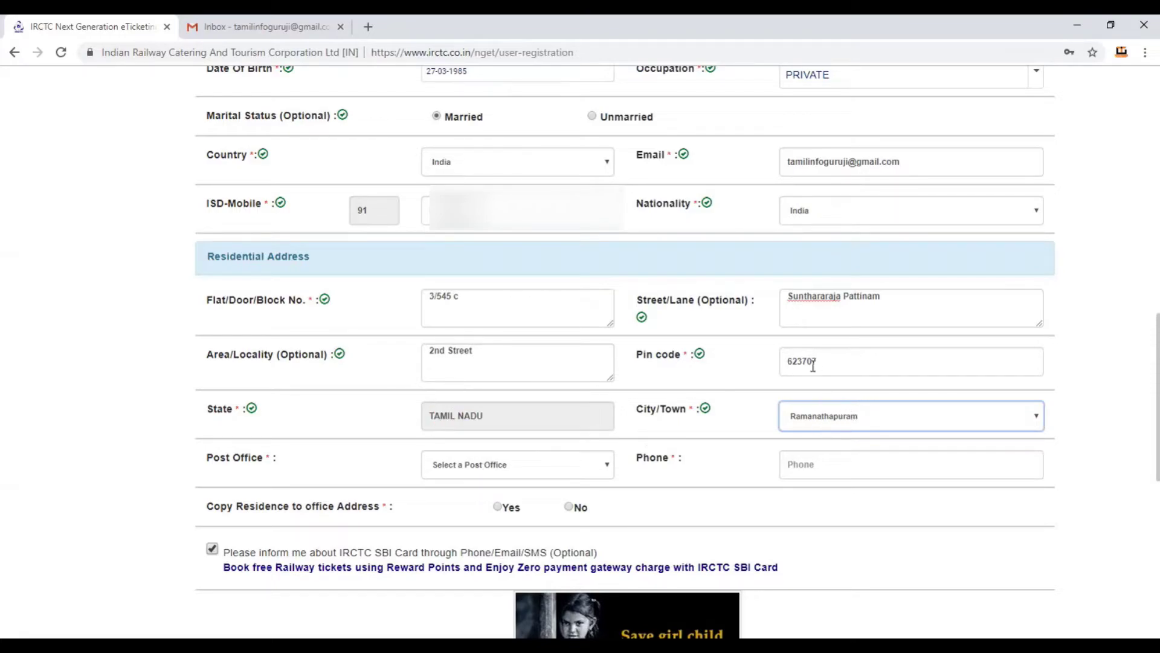
pyautogui.click(518, 479)
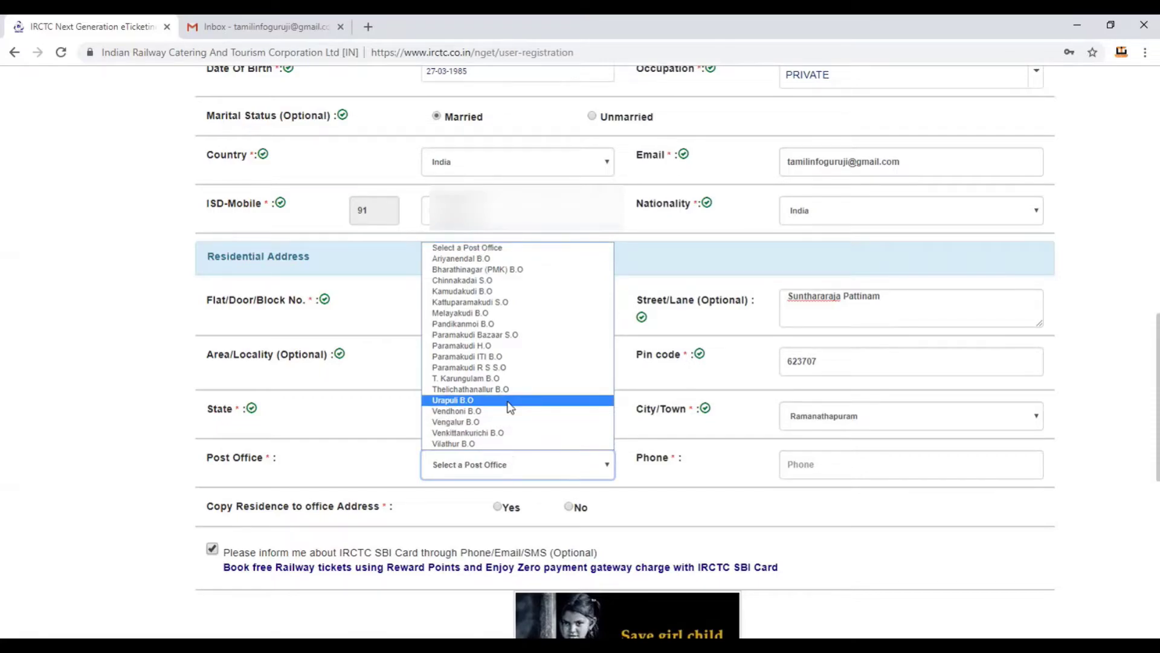
pyautogui.click(493, 347)
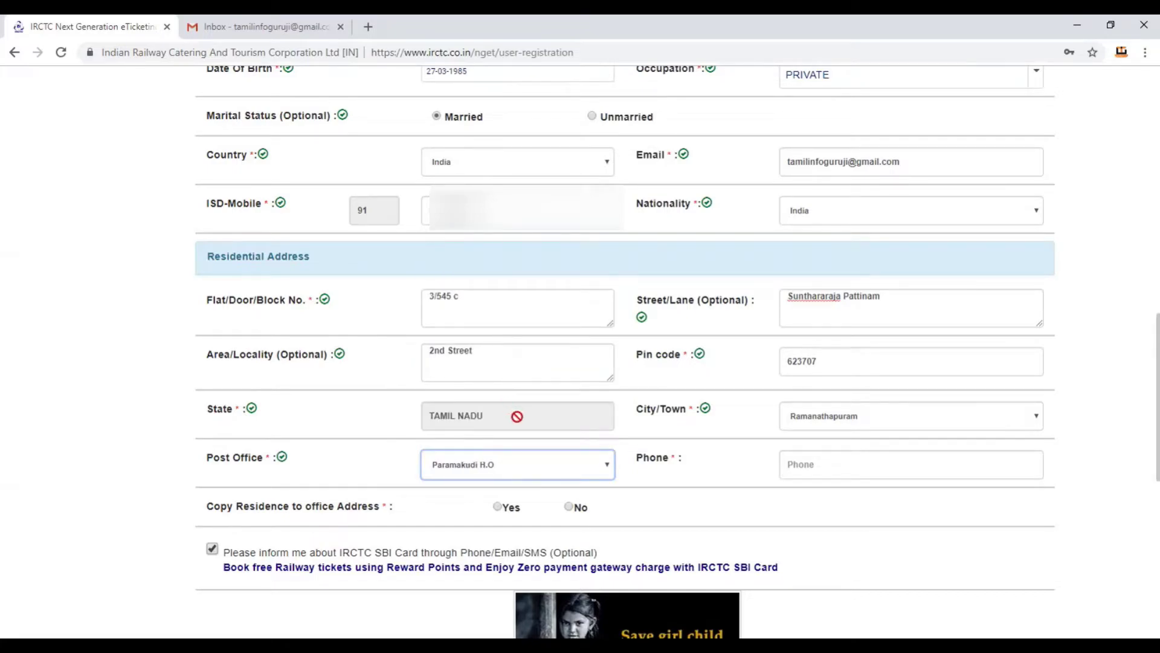
# - Replace the Area/Locality entry with the town name
pyautogui.tripleClick(522, 359)
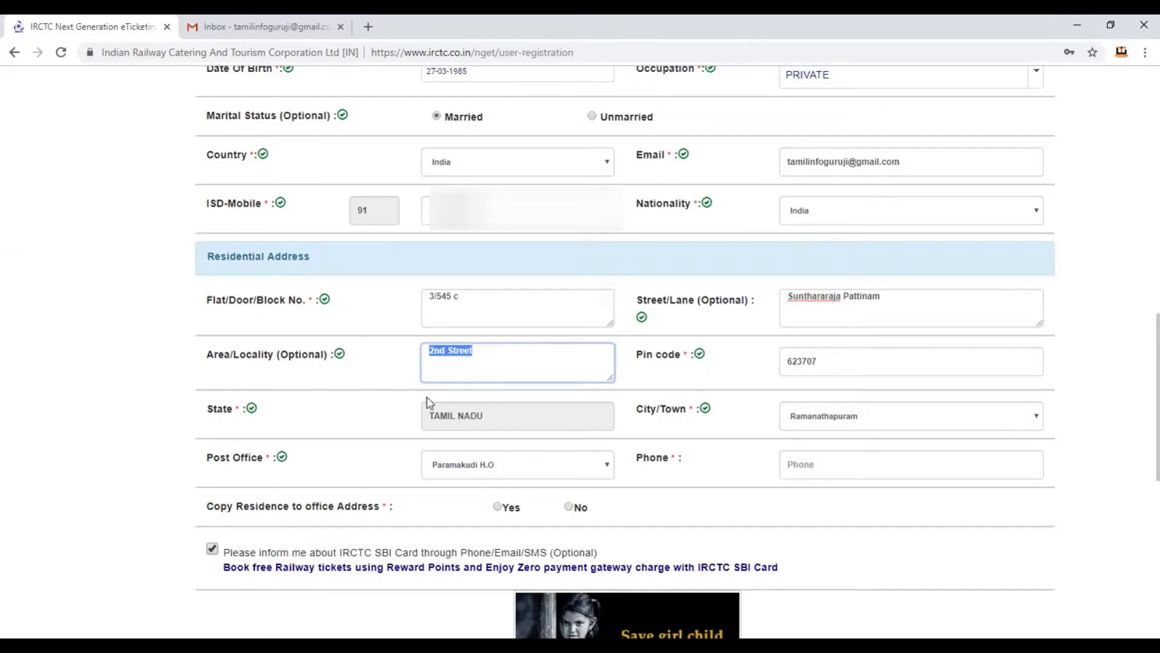
pyautogui.press('Tab')
pyautogui.press('Tab')
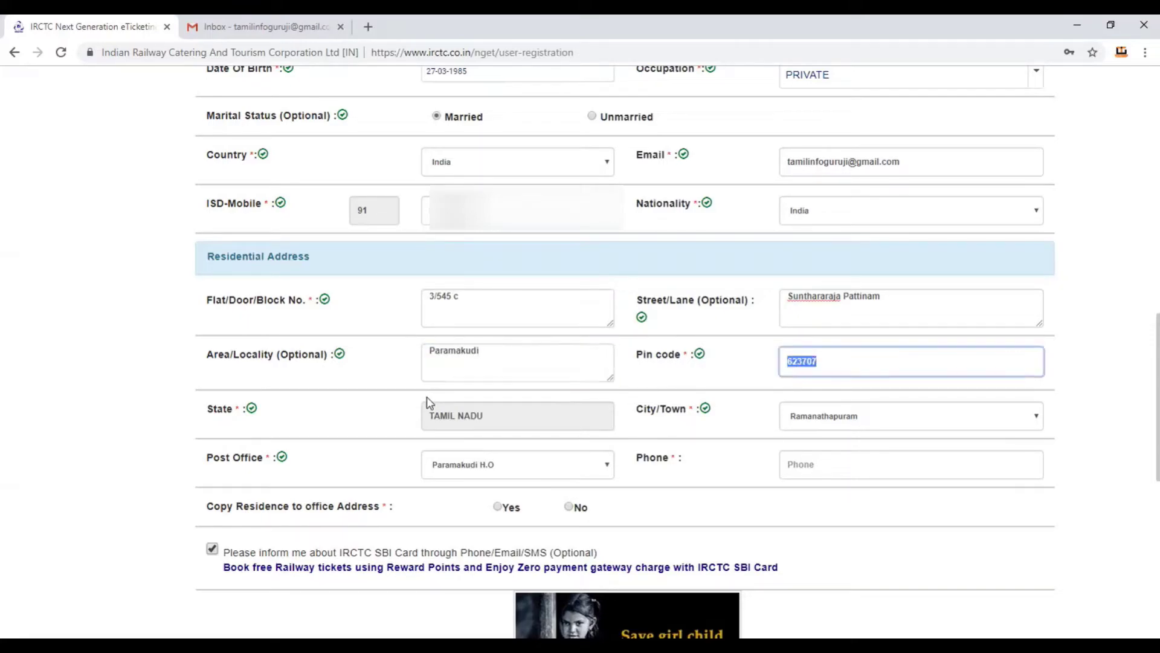
pyautogui.press('Tab')
pyautogui.press('Tab')
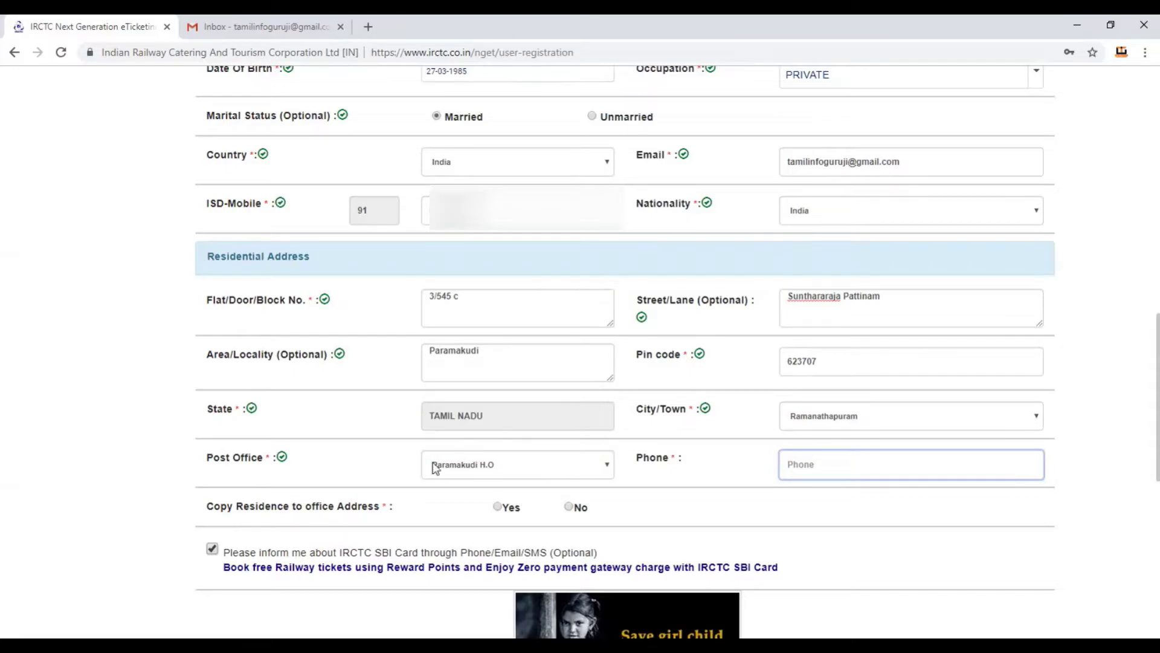
pyautogui.scroll(-1, 438, 469)
pyautogui.scroll(-3, 437, 470)
pyautogui.scroll(1, 436, 469)
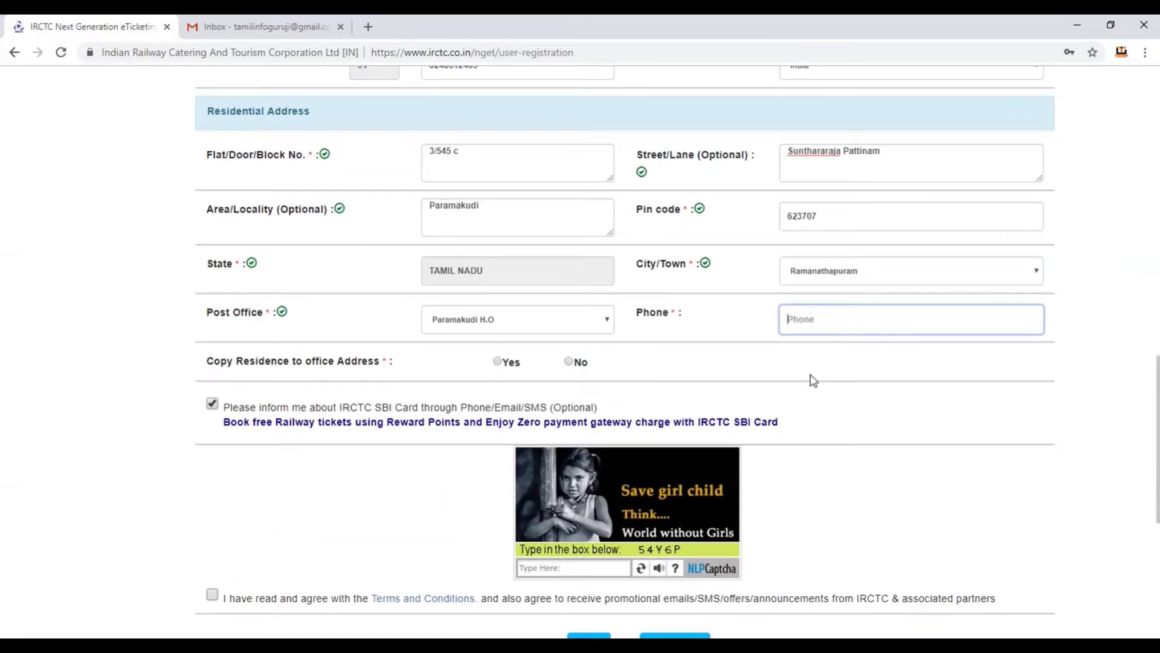
# - Enter the phone number and choose Yes to copy the residence address to the office address
pyautogui.scroll(2, 813, 379)
pyautogui.write('82')
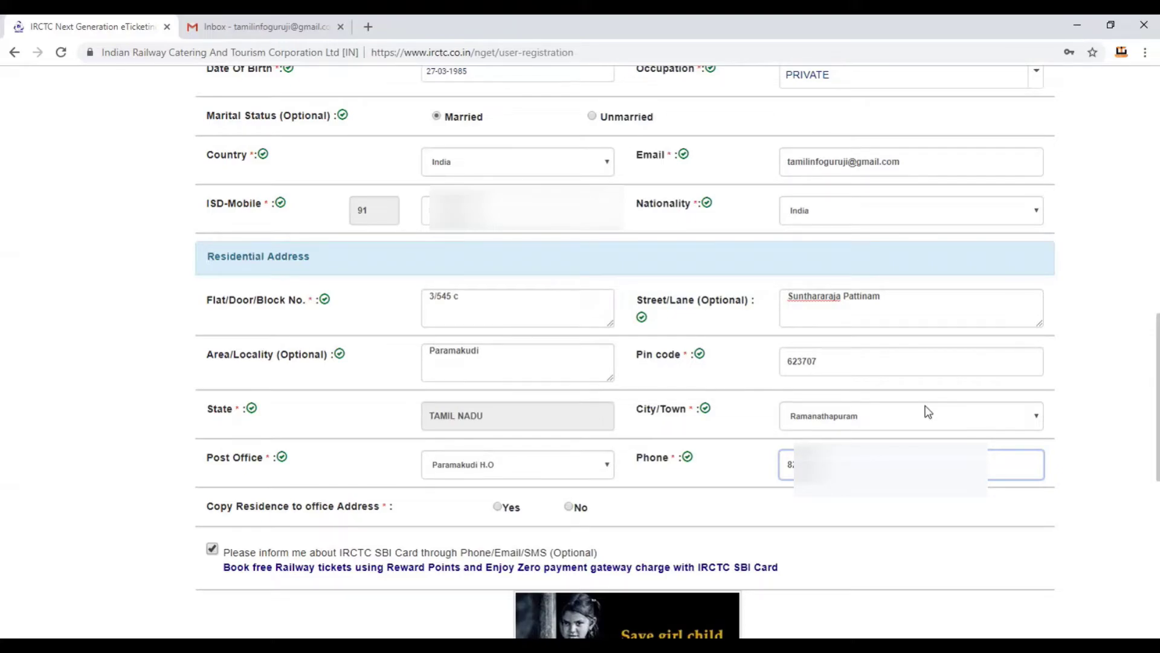
pyautogui.press('Tab')
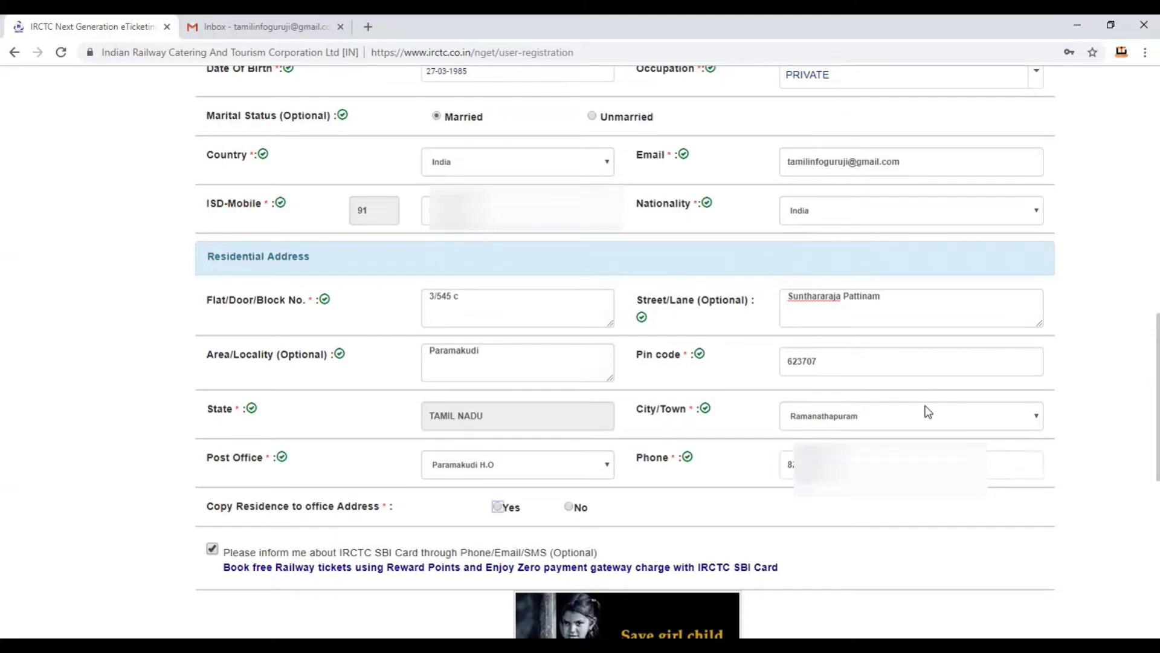
pyautogui.scroll(-3, 718, 460)
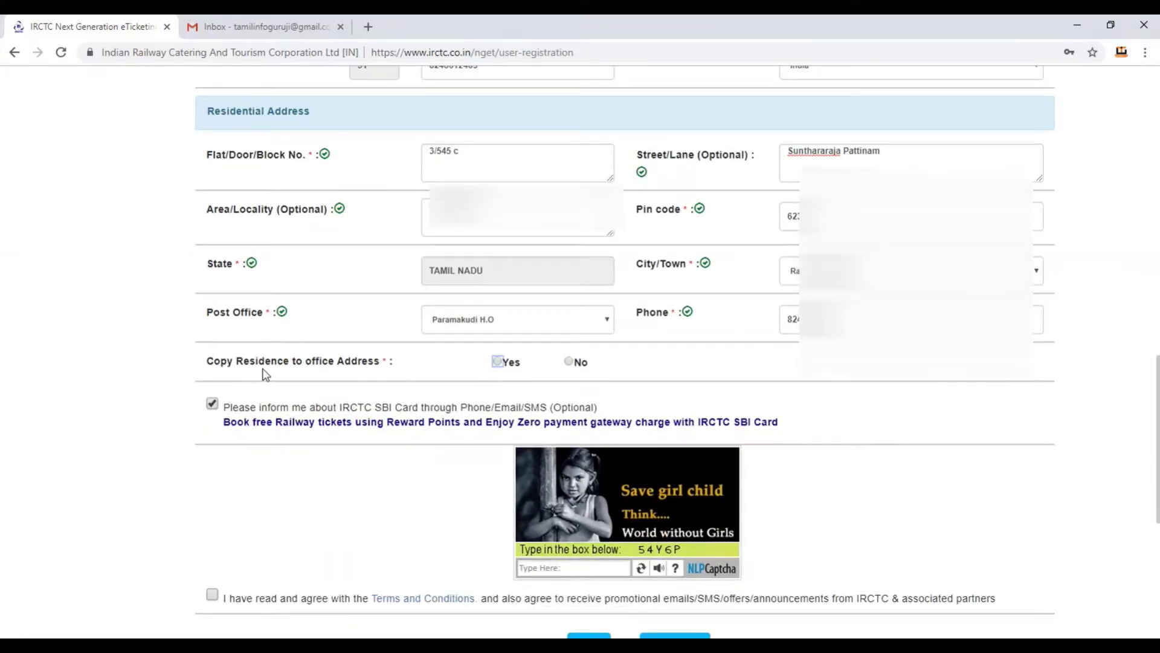
pyautogui.click(499, 362)
# - Enter the captcha code and accept the Terms and Conditions
pyautogui.scroll(-3, 450, 415)
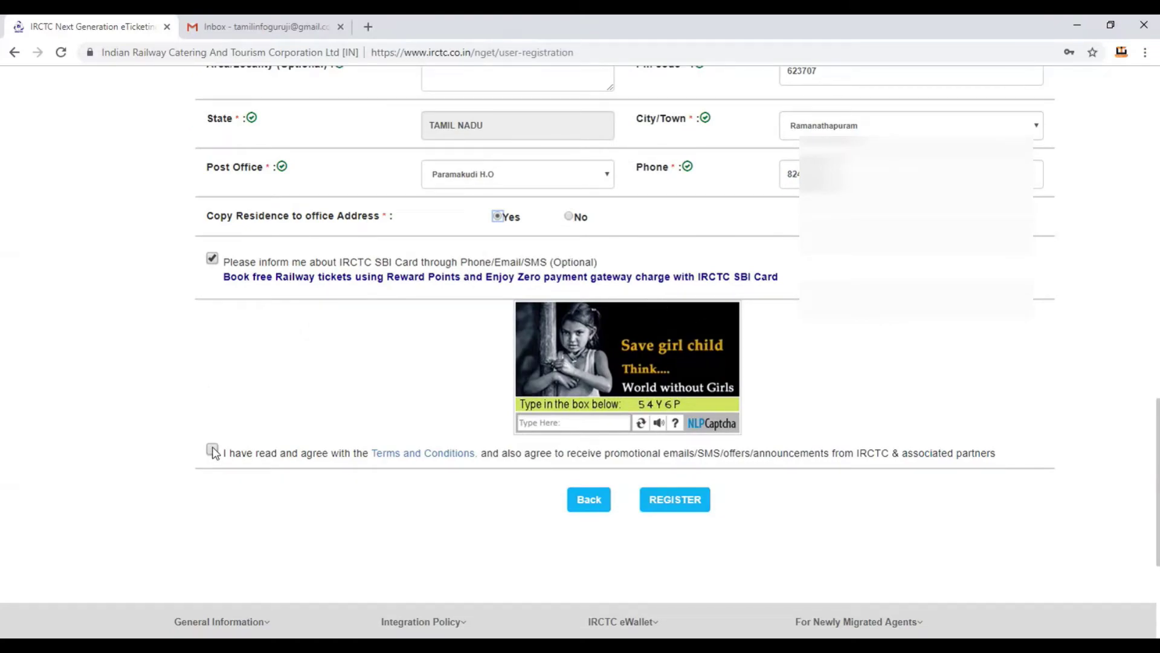
pyautogui.click(594, 426)
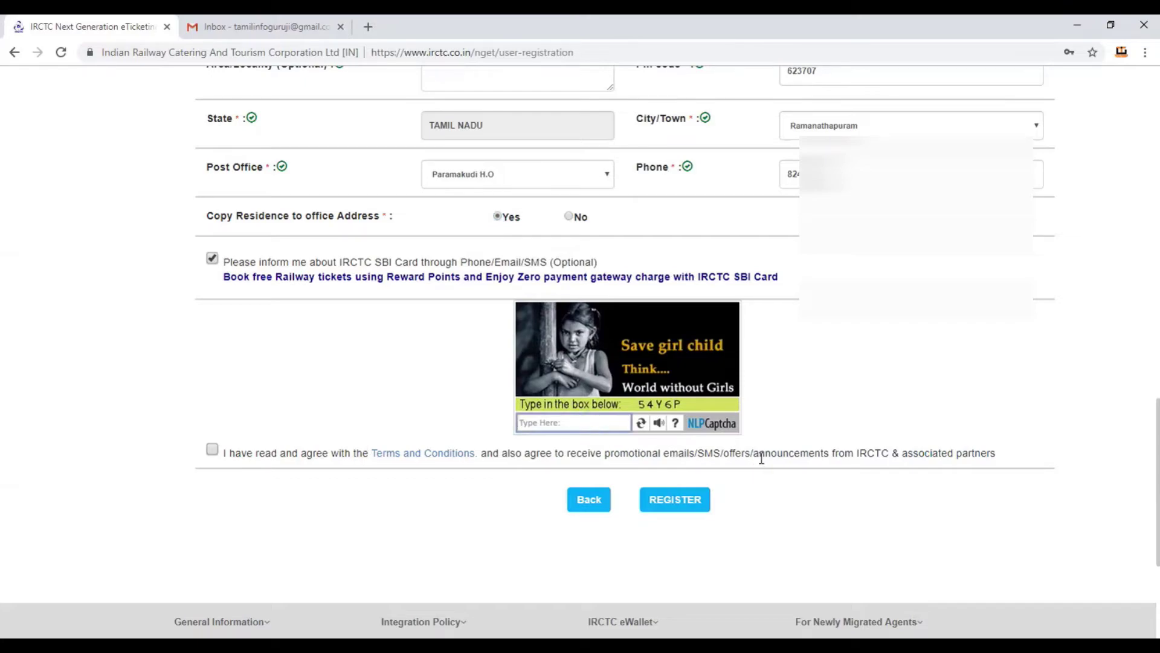
pyautogui.write('54Y6P')
pyautogui.click(212, 450)
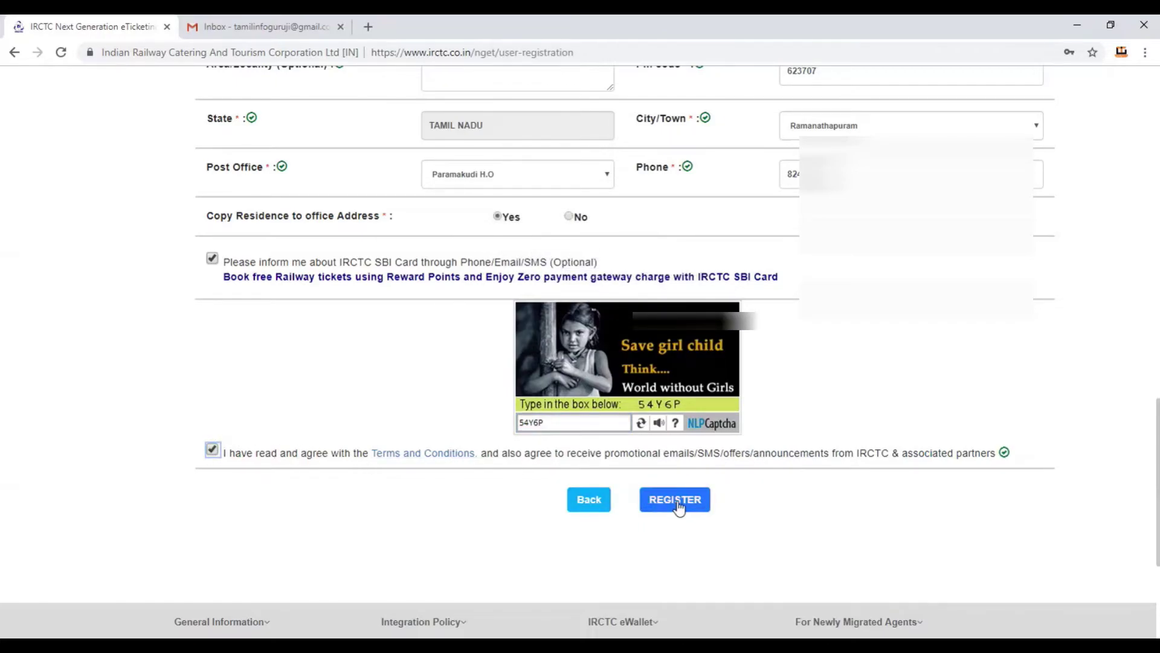
# - Submit the registration form and confirm the e-mail and mobile details with OK
pyautogui.scroll(-3, 678, 506)
pyautogui.click(665, 297)
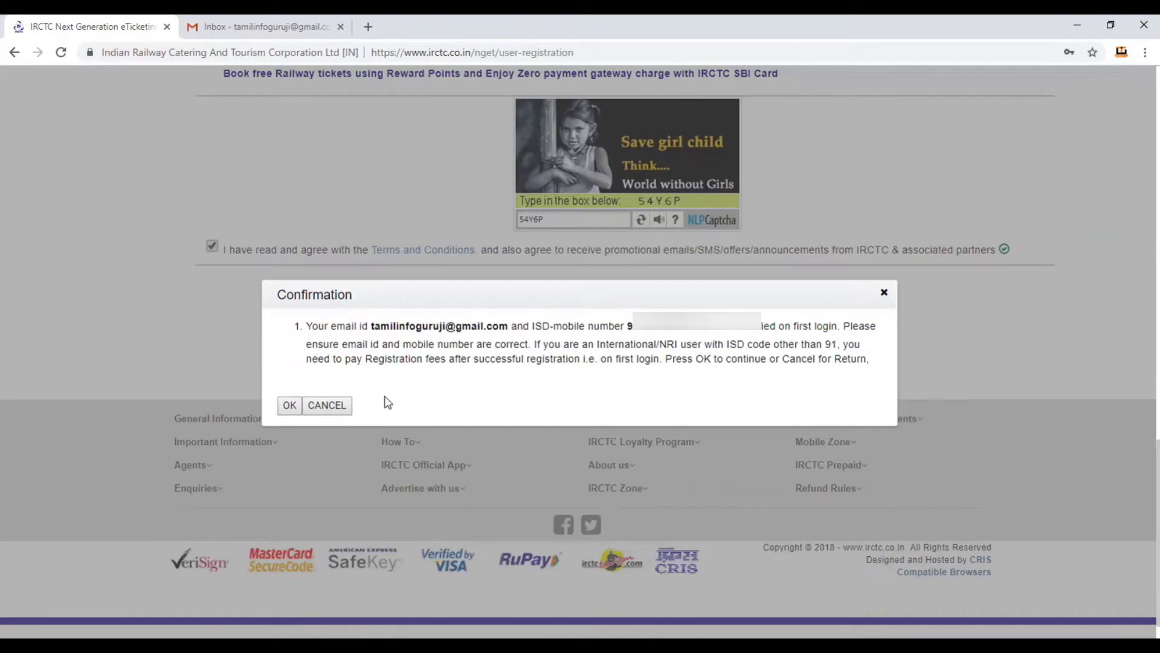
pyautogui.click(327, 405)
pyautogui.click(671, 305)
pyautogui.click(290, 407)
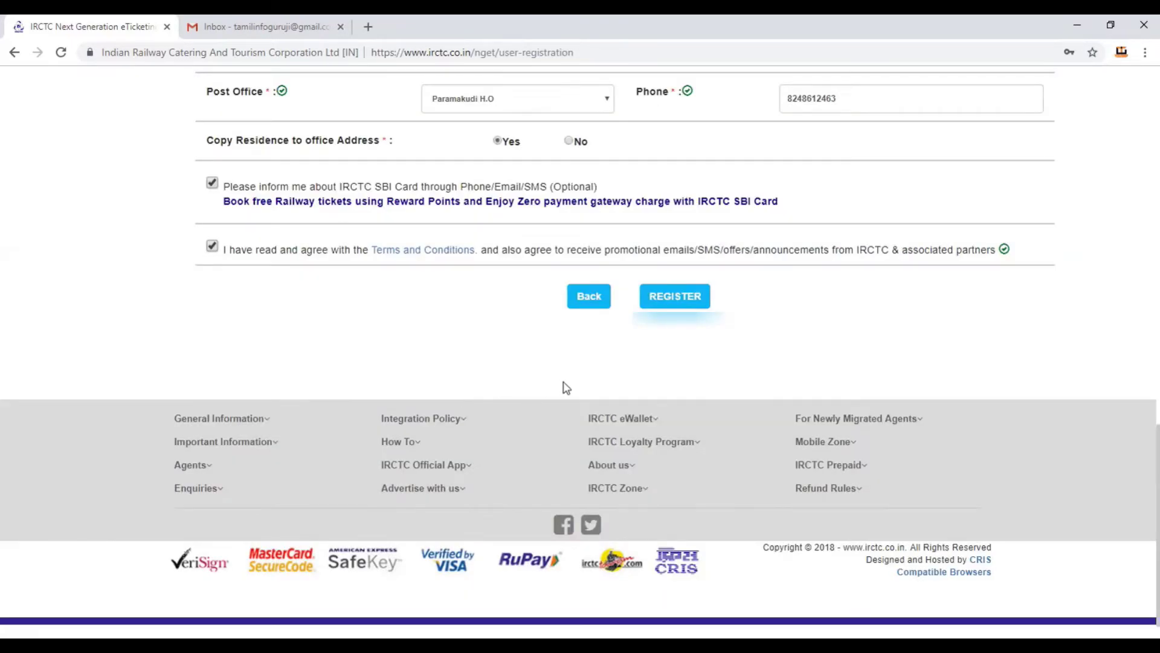
# - Decline saving the password, check the Gmail inbox, and follow the link to log in
pyautogui.scroll(2, 942, 384)
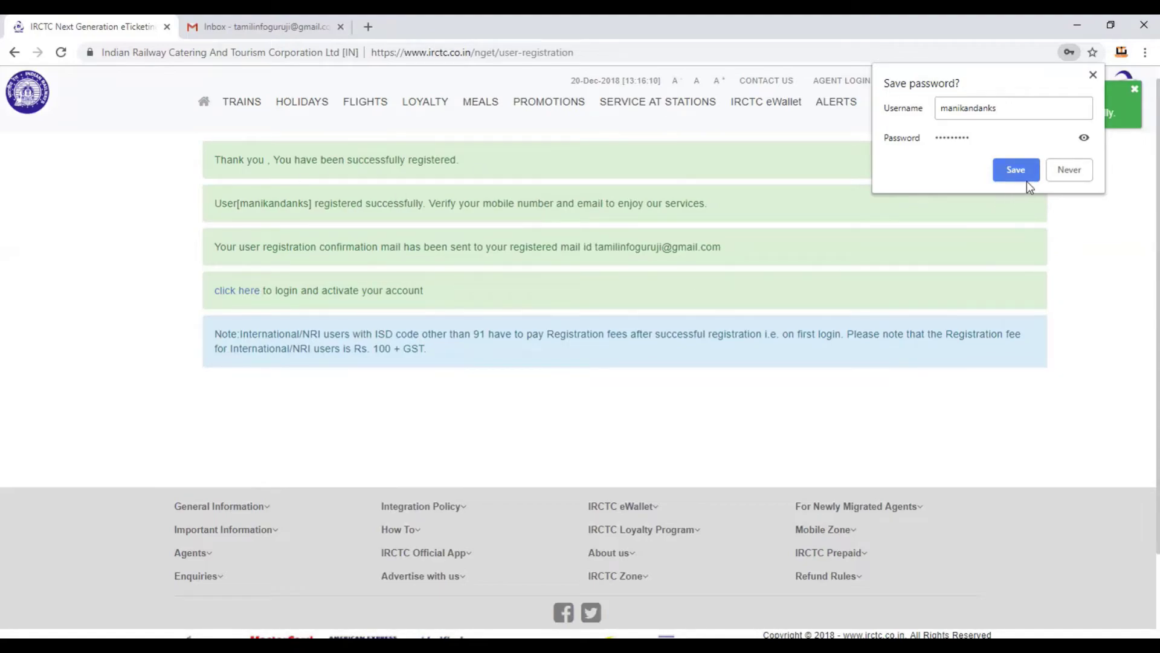
pyautogui.click(1064, 177)
pyautogui.click(268, 22)
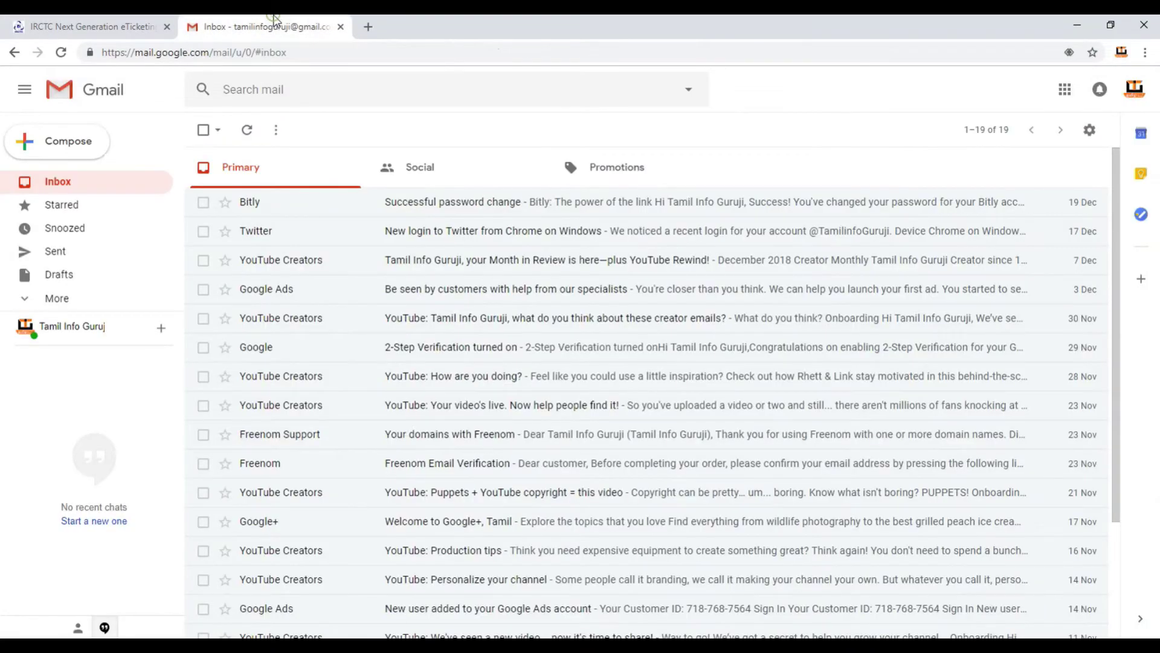
pyautogui.click(28, 19)
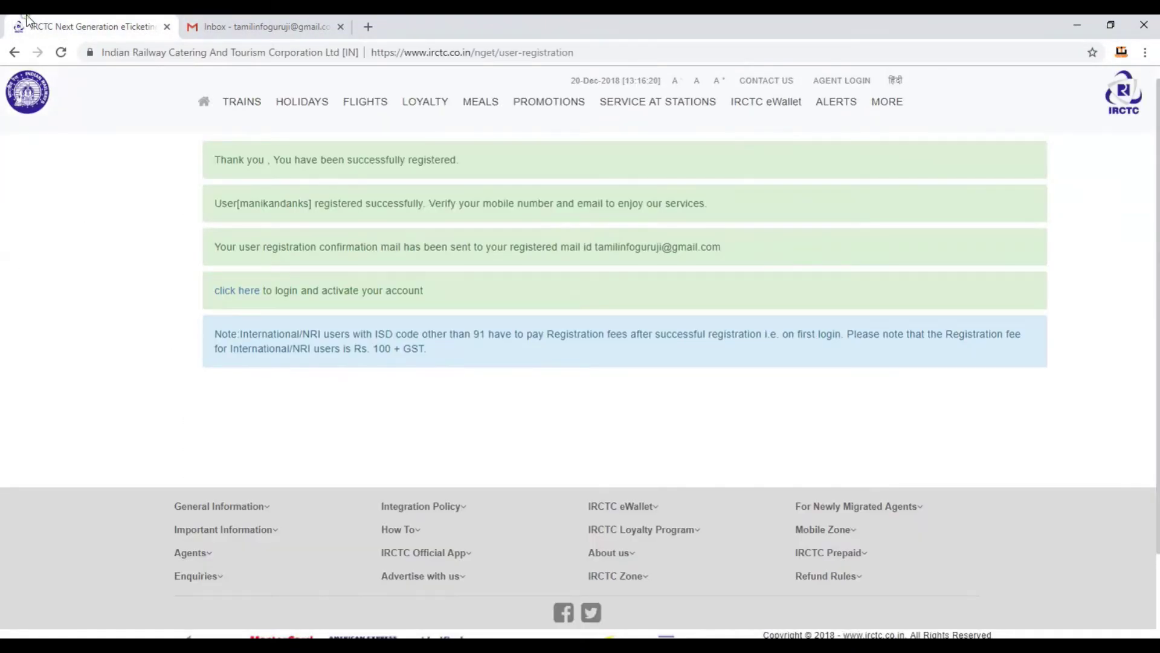
pyautogui.click(241, 292)
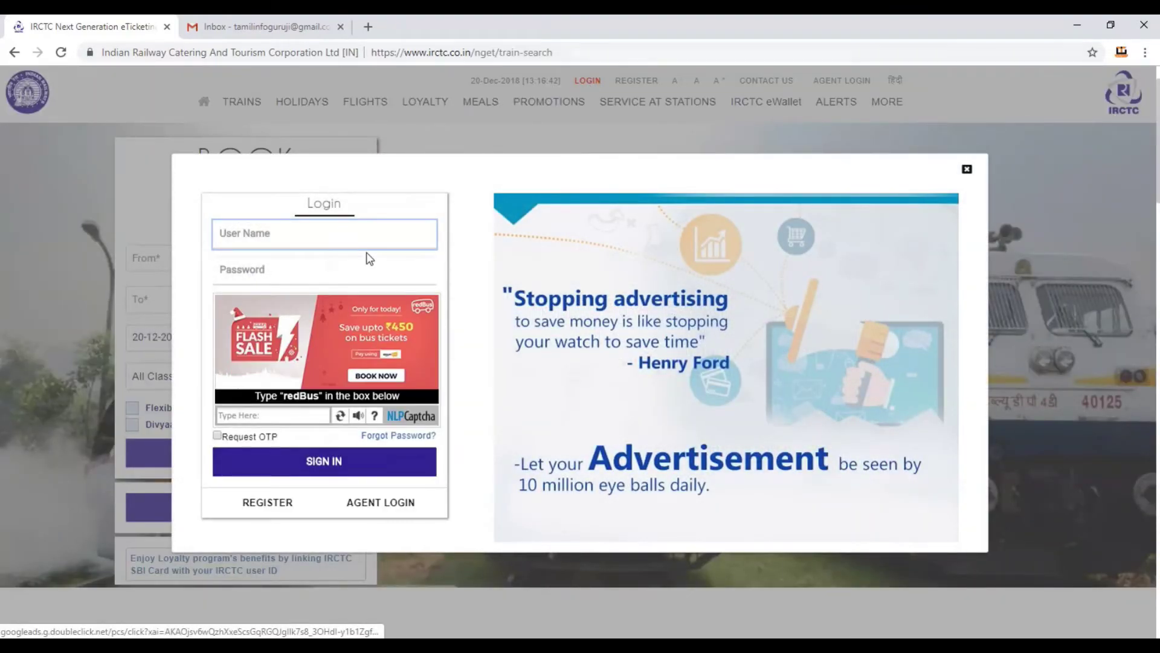
# - Sign in with the new user name, its password and the captcha answer
pyautogui.write('manikandan')
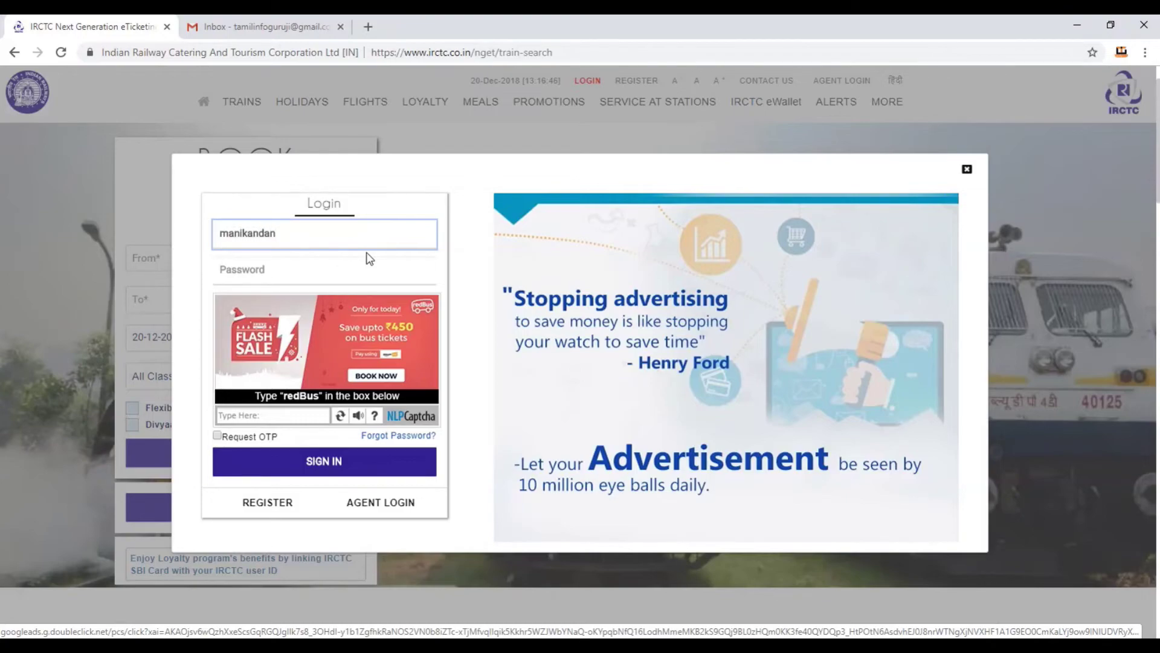
pyautogui.write('ks')
pyautogui.press('Tab')
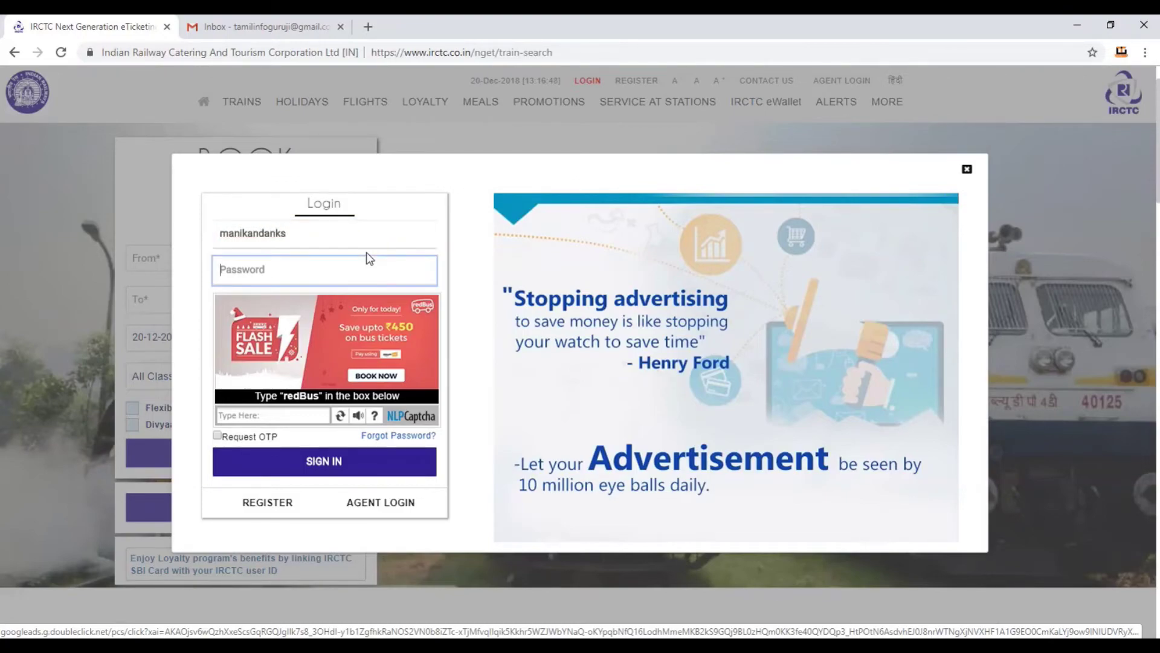
pyautogui.write('aaaa')
pyautogui.press('Tab')
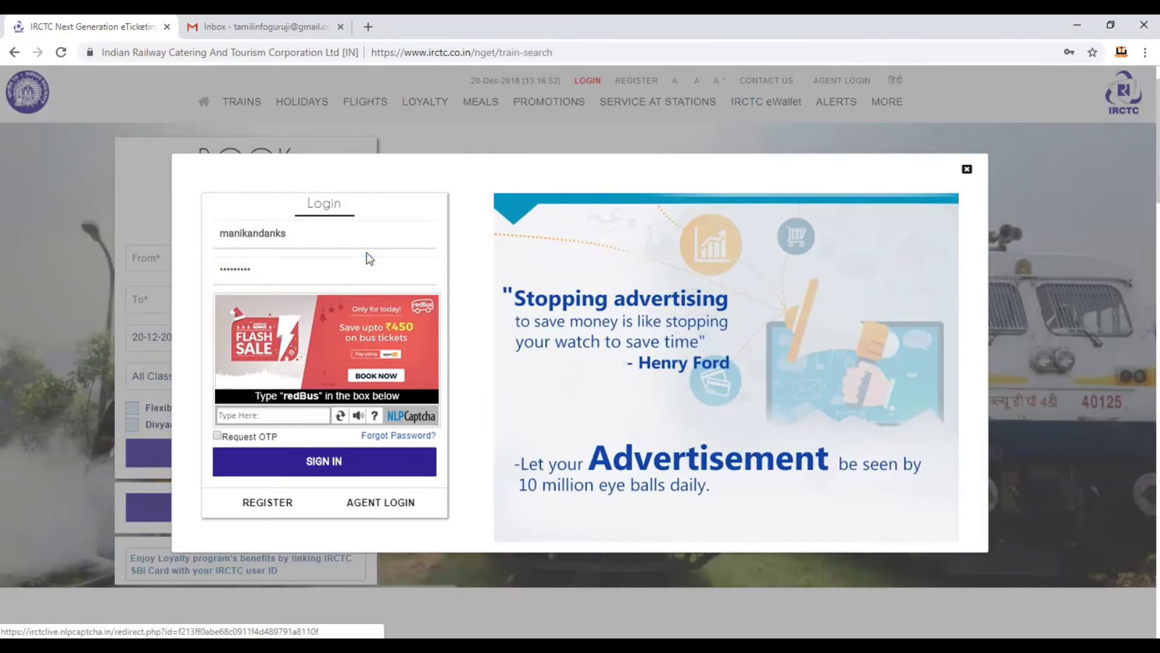
pyautogui.click(298, 410)
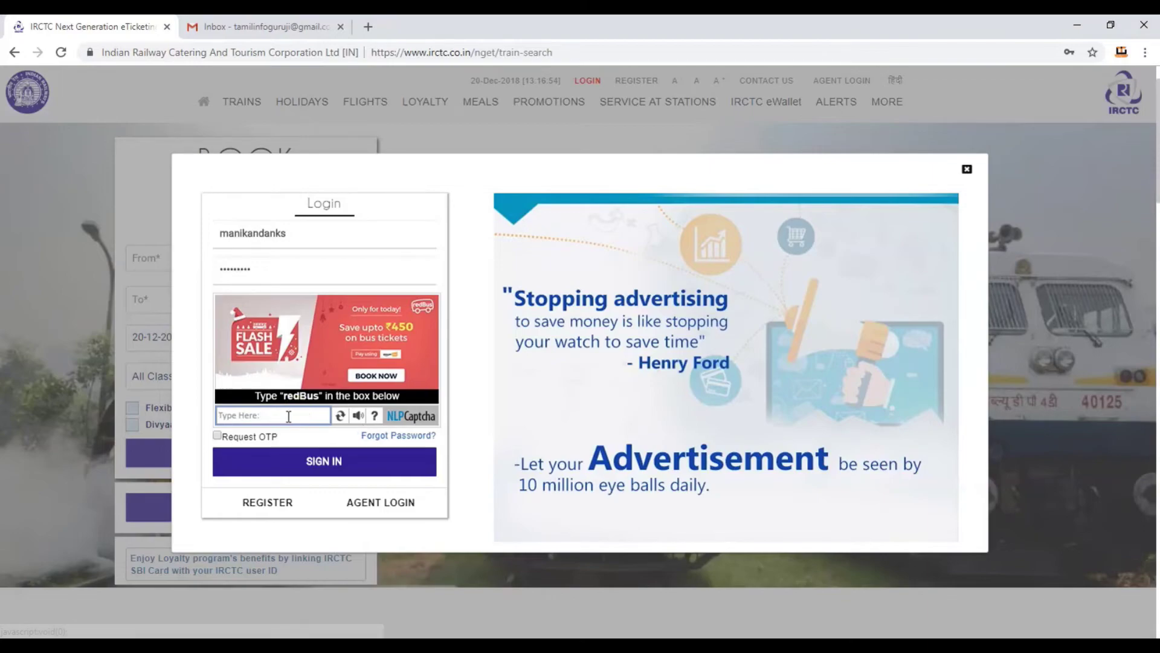
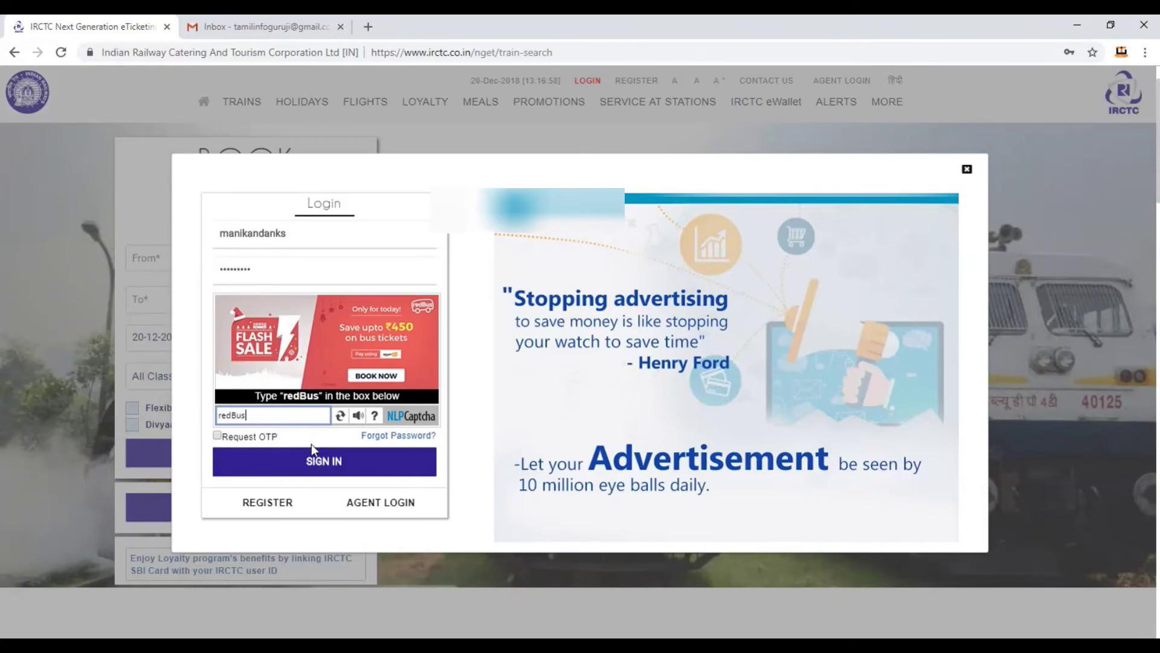
pyautogui.click(336, 469)
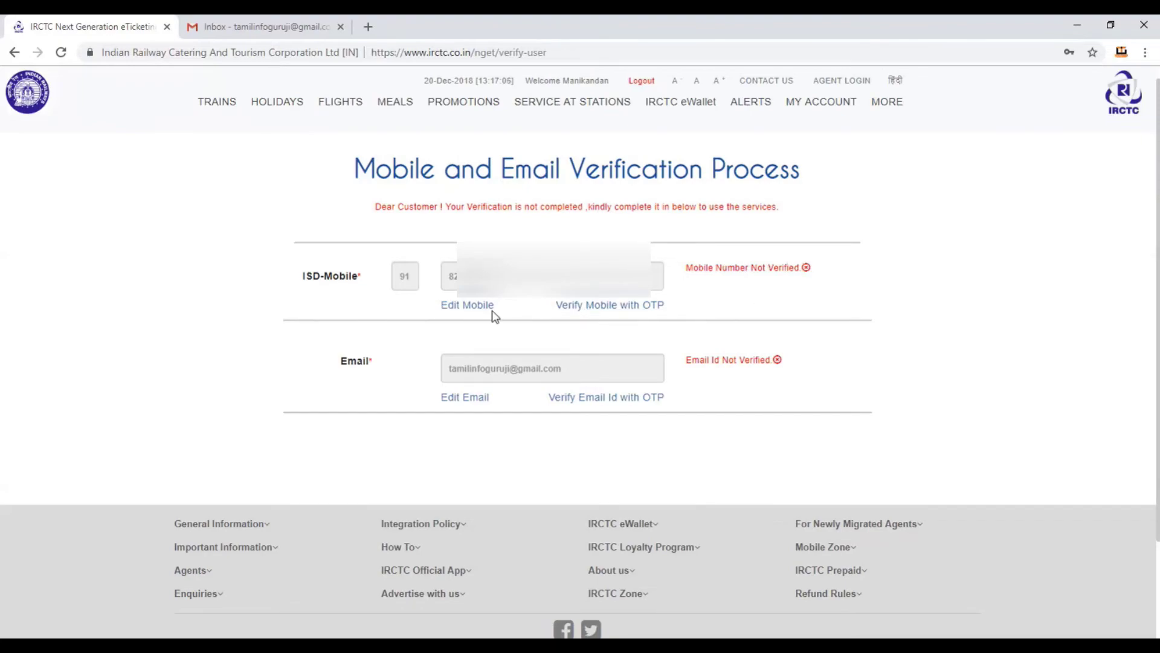
# - Verify the mobile number by entering the received mobile OTP and submitting it
pyautogui.click(584, 314)
pyautogui.click(576, 354)
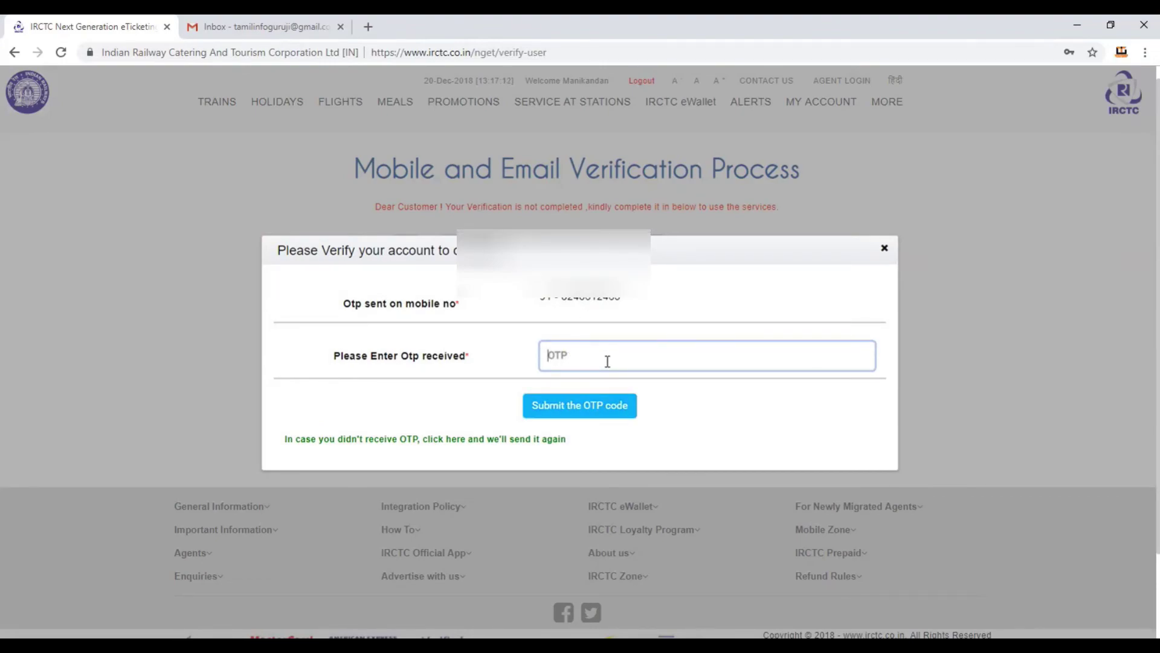
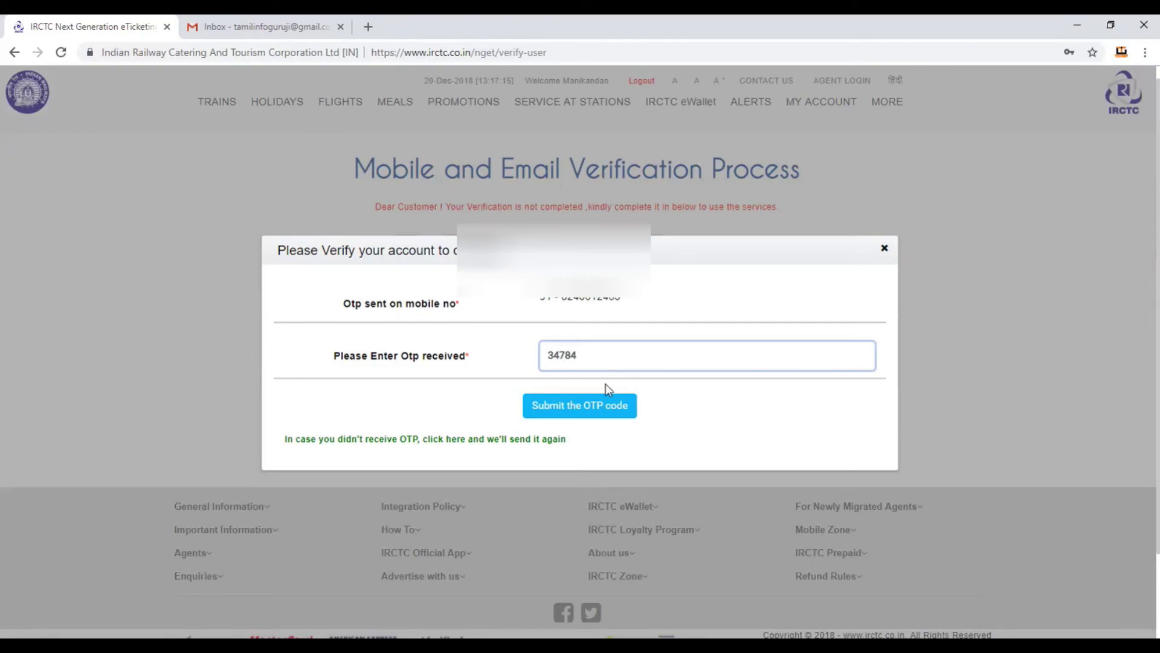
pyautogui.click(605, 406)
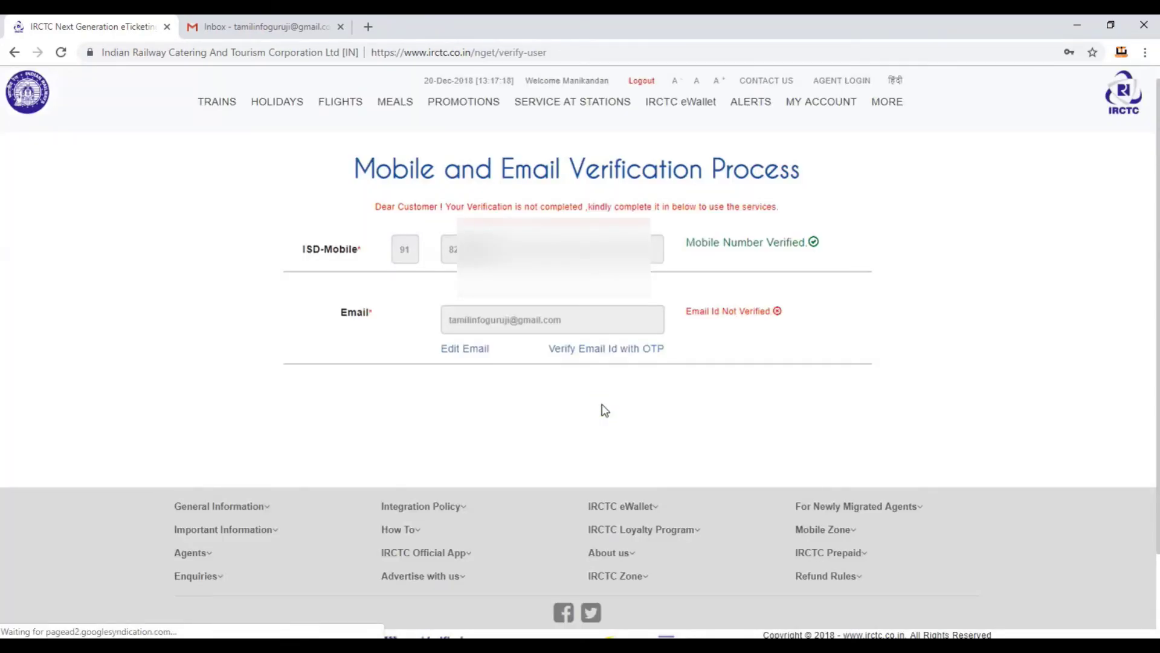
# - Read the email OTP from the refreshed Gmail ticketadmin email, then open IRCTC's email OTP dialog
pyautogui.click(326, 26)
pyautogui.click(247, 129)
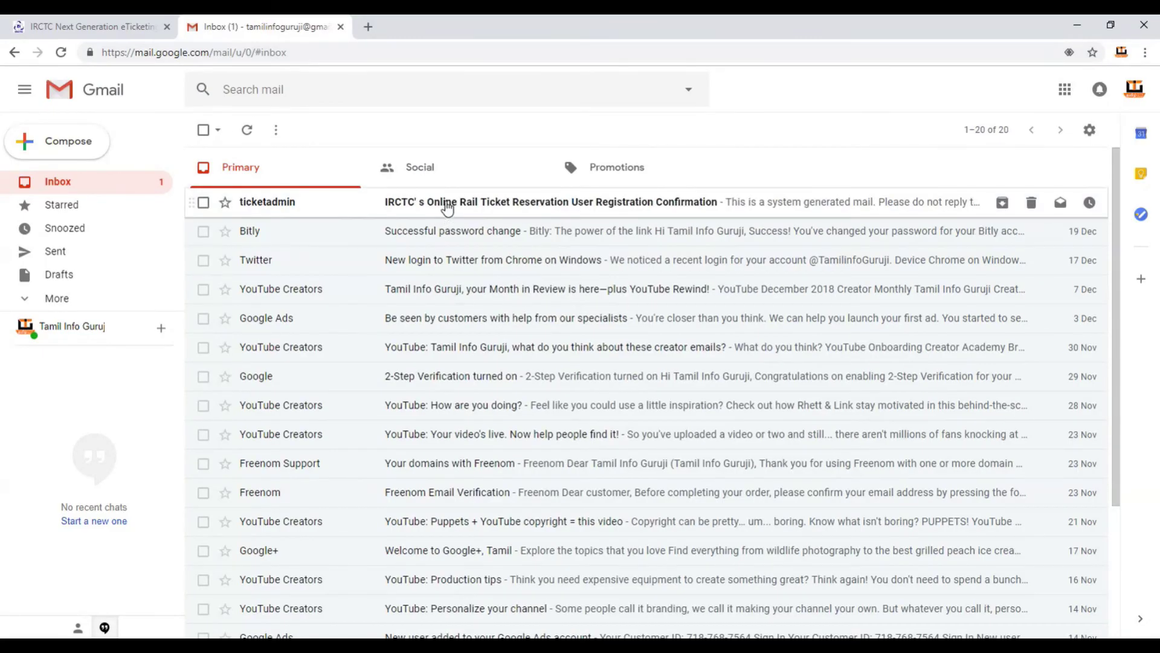
pyautogui.click(447, 207)
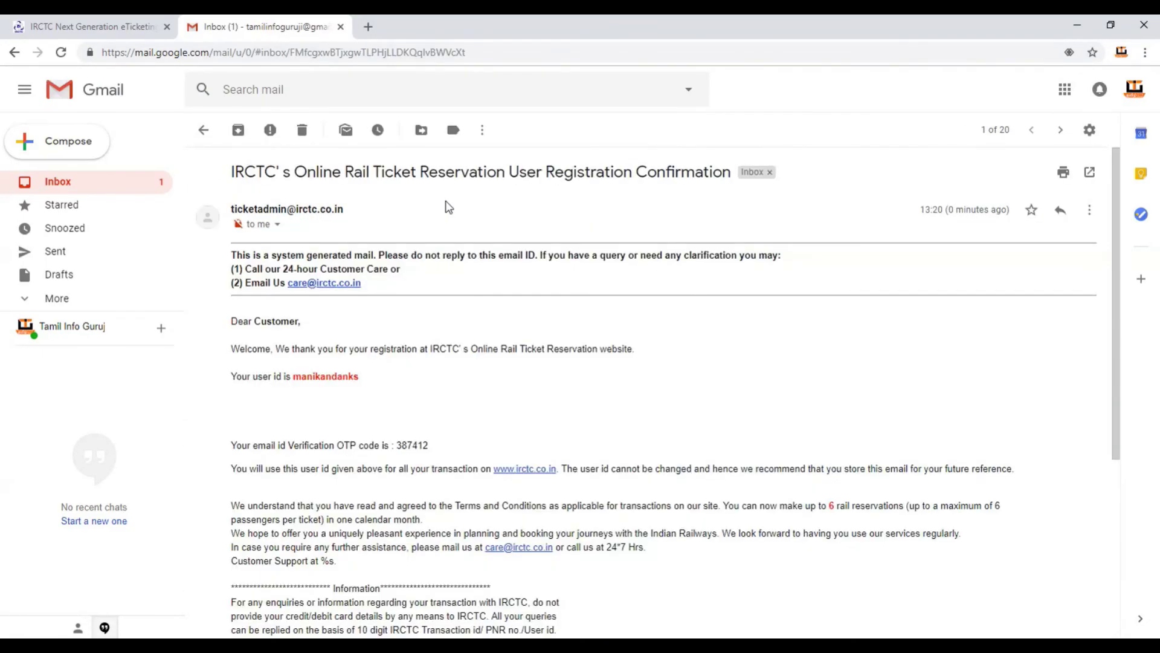
pyautogui.scroll(-3, 411, 320)
pyautogui.doubleClick(411, 300)
pyautogui.click(467, 374)
pyautogui.click(128, 21)
pyautogui.click(622, 376)
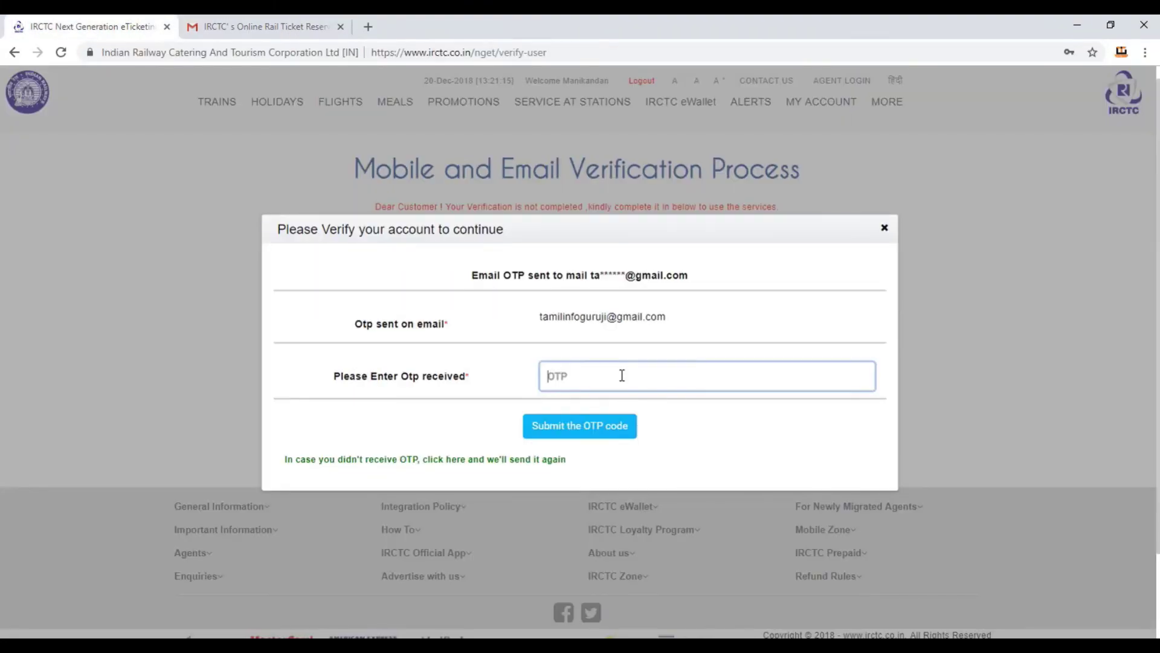
# - Submit the email OTP from Gmail, then log in again to reach Book Your Ticket
pyautogui.click(245, 21)
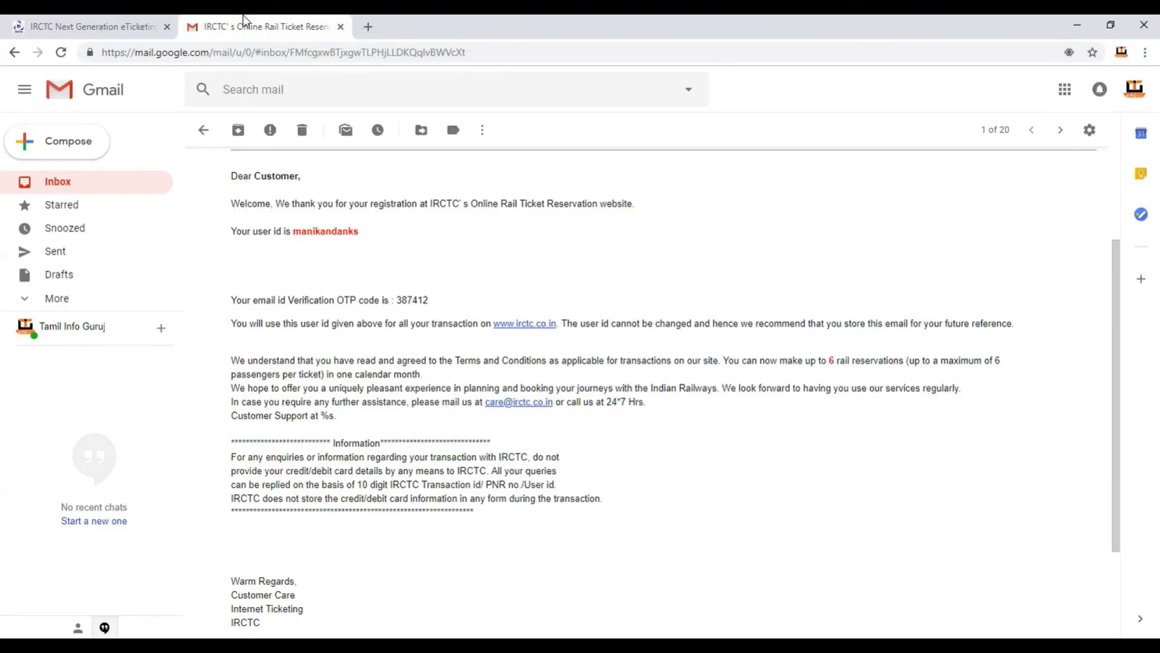
pyautogui.click(117, 22)
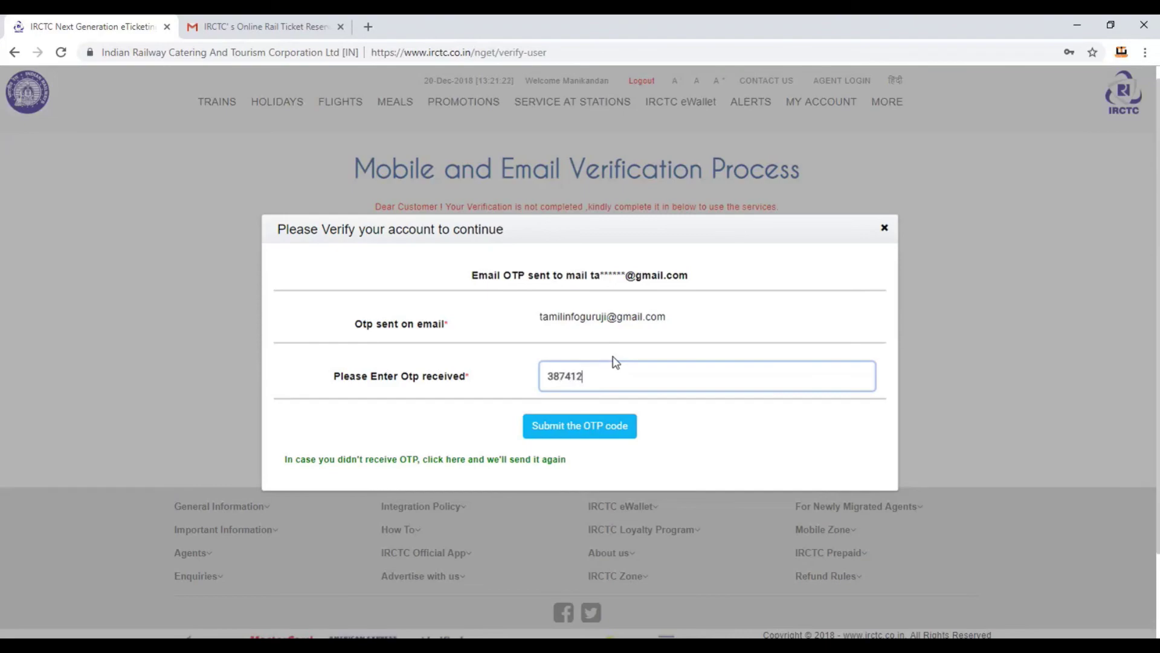
pyautogui.click(571, 423)
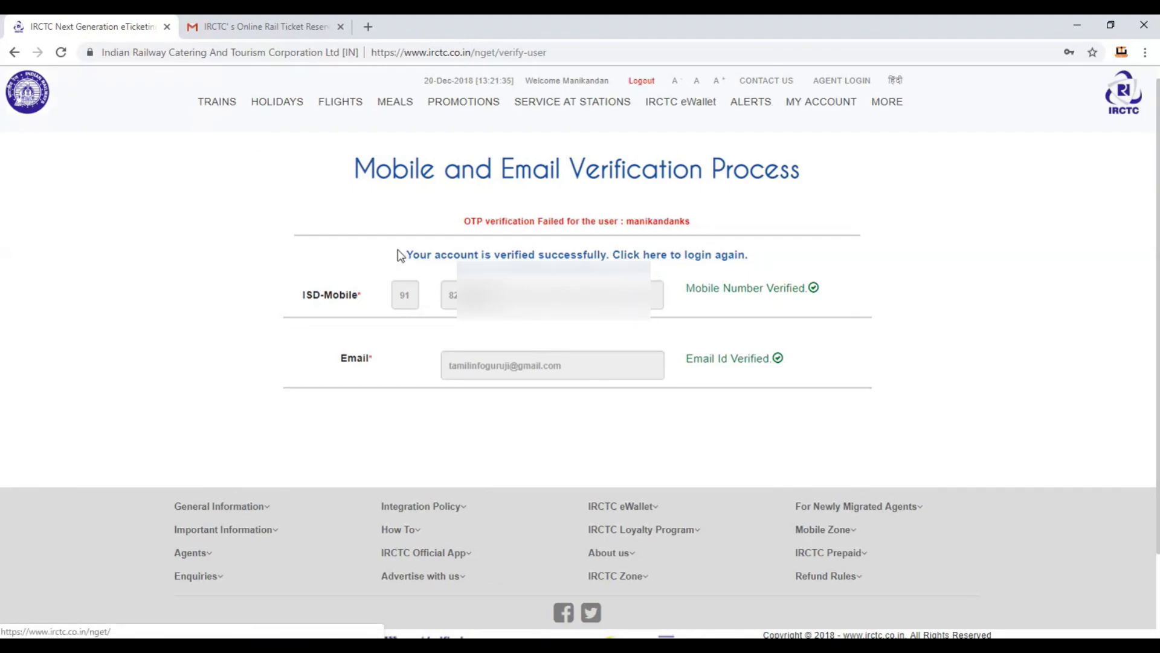
pyautogui.click(611, 255)
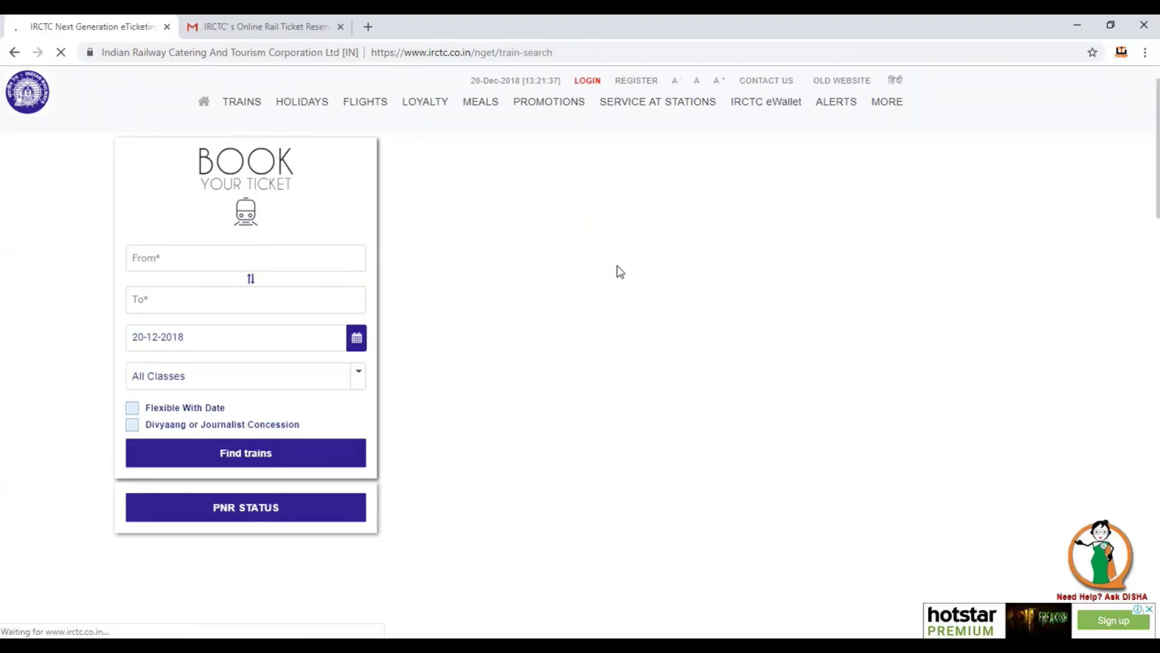